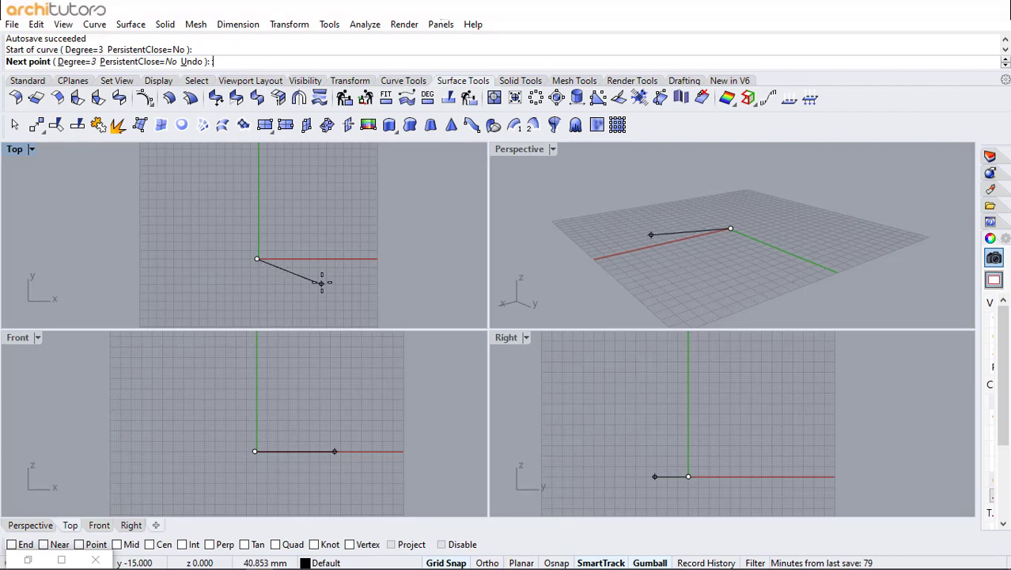
Step: Draw a three-point curve in the Top view from the origin to the end of the X axis, bowing below the axis
left_click(317, 288)
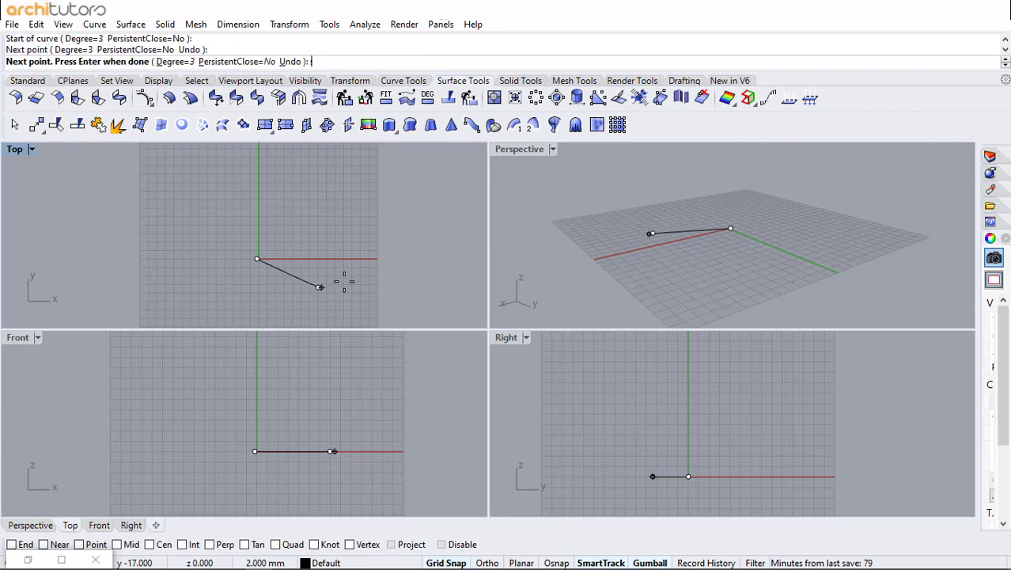
left_click(379, 259)
key("Return")
scroll(270, 256, "up", 3)
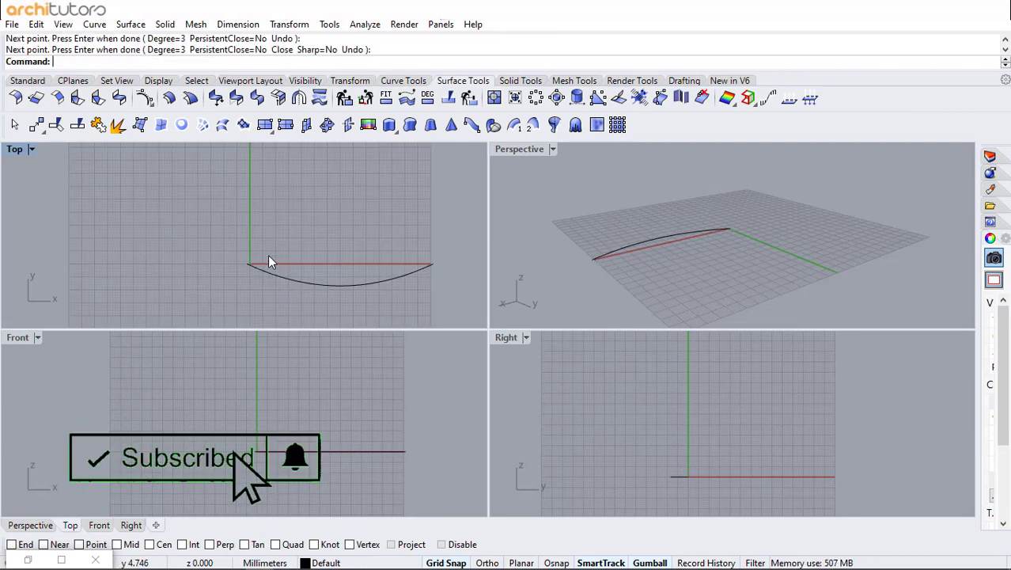
Step: Draw a four-point S-shaped curve in the Top view, from just beyond the origin to the far end of the X axis
key("Return")
left_click(214, 259)
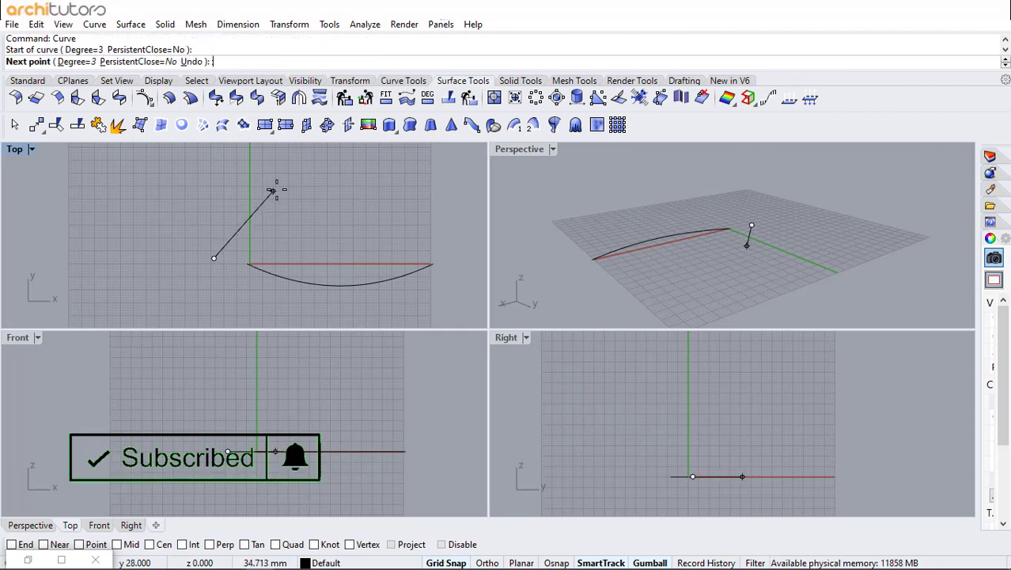
left_click(275, 188)
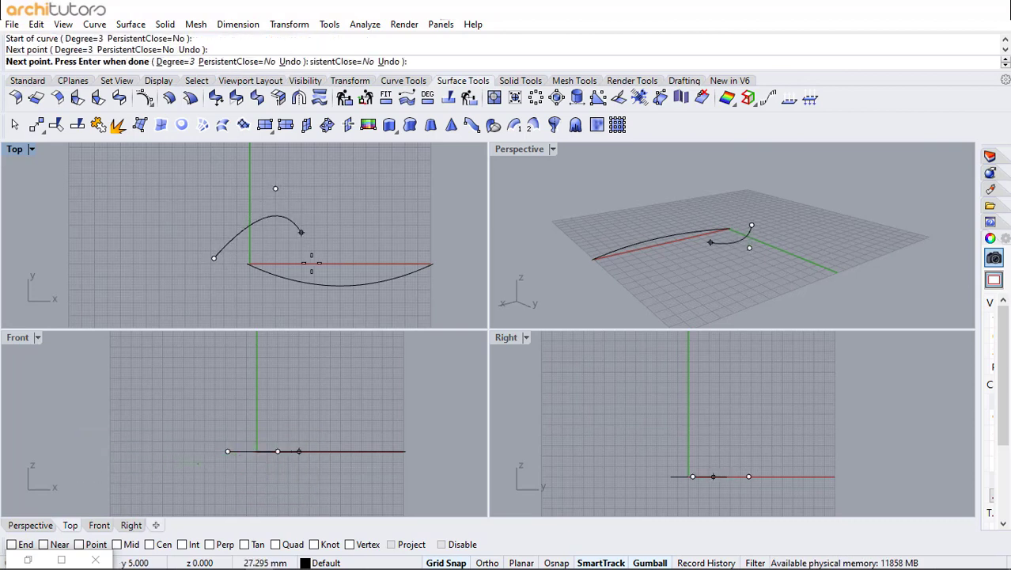
left_click(368, 322)
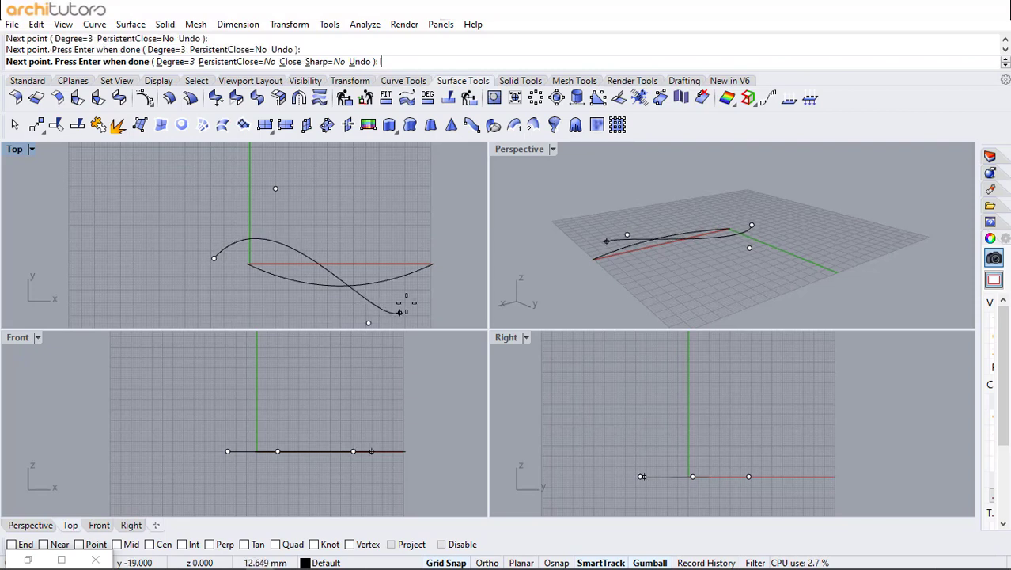
left_click(431, 265)
key("Return")
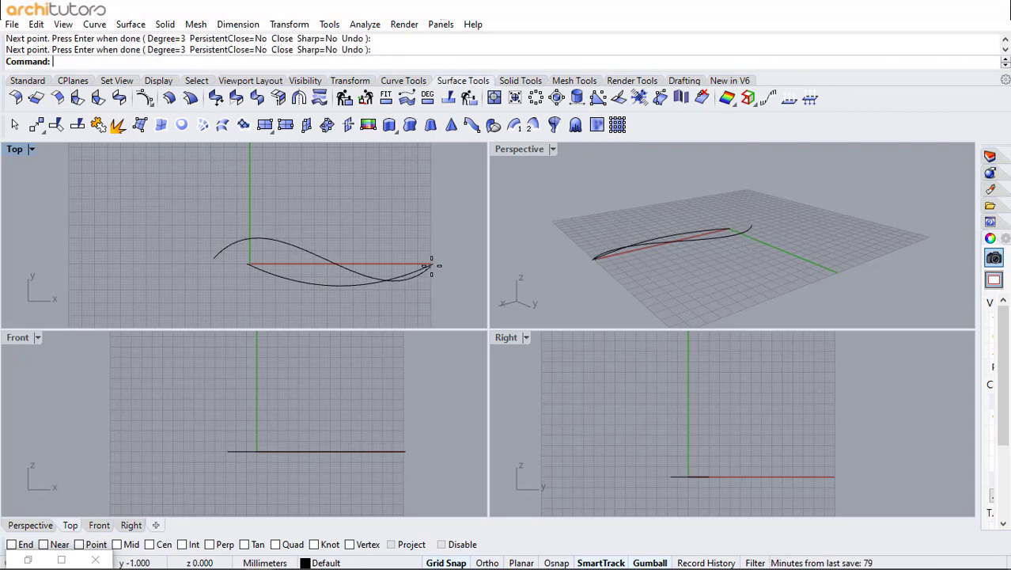
Step: Exaggerate the S-curve by moving its lower control point down and its upper control point up along Y in the Top view
left_click(394, 283)
left_click(367, 321)
scroll(365, 196, "down", 4)
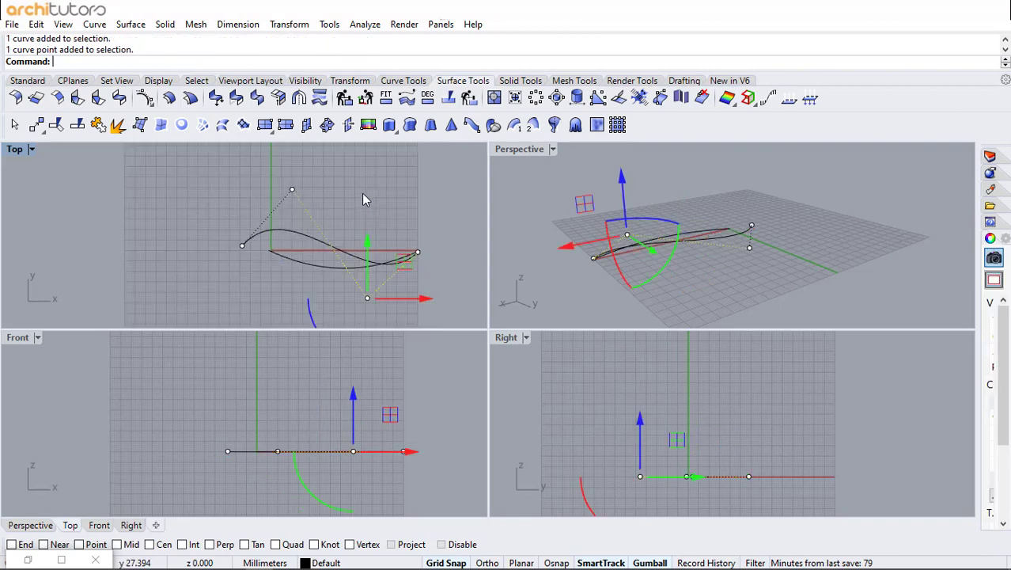
left_click_drag(365, 229, 362, 271)
left_click(305, 191)
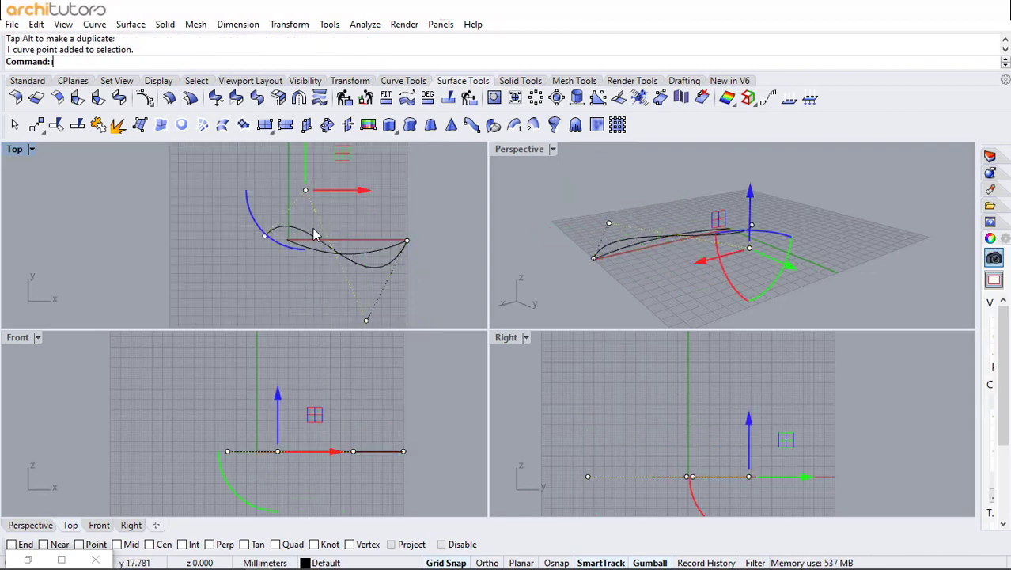
scroll(299, 265, "down", 2)
scroll(313, 273, "up", 2)
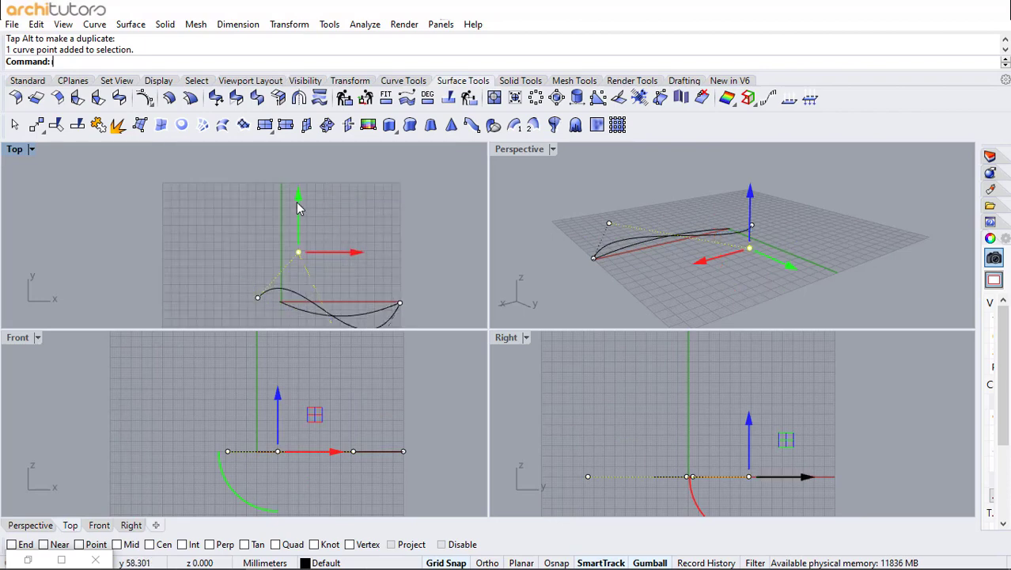
left_click_drag(296, 204, 299, 157)
scroll(353, 269, "up", 2)
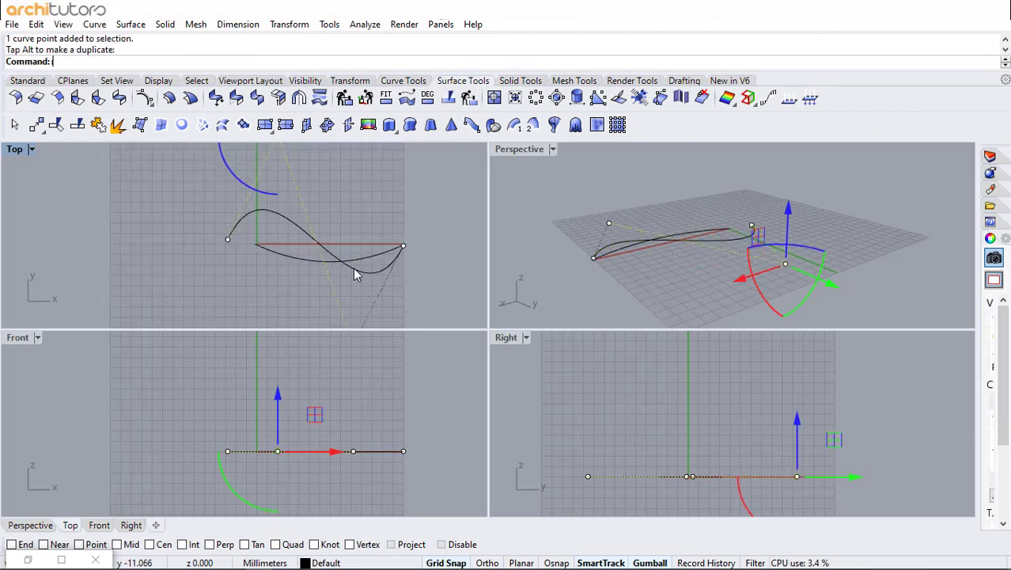
Step: Pull the S-curve's lower control point farther down along Y and shift the whole curve slightly in positive X
left_click(370, 280)
left_click(367, 274)
scroll(364, 277, "down", 2)
scroll(362, 285, "up", 2)
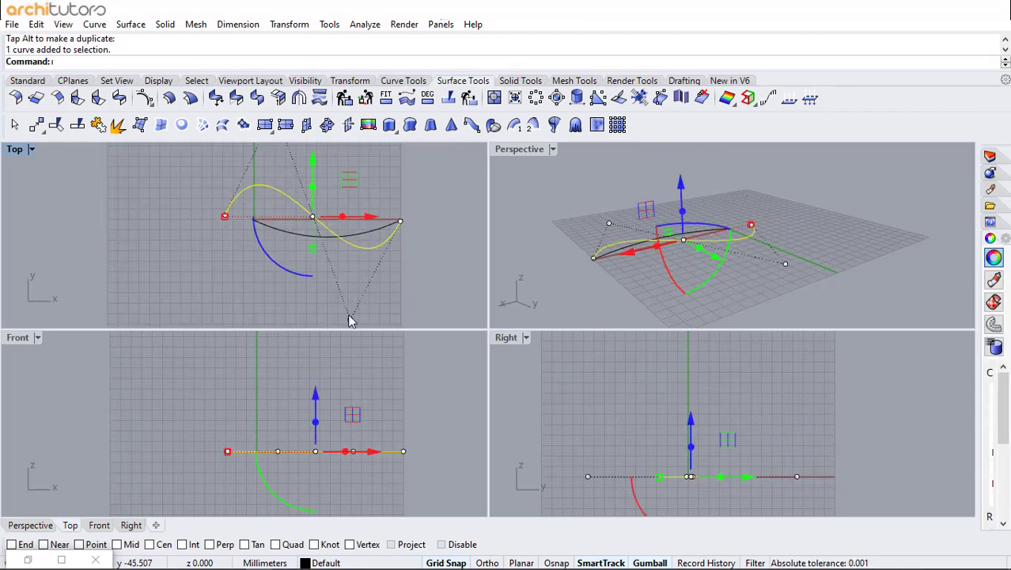
left_click(350, 317)
scroll(363, 224, "down", 4)
left_click_drag(356, 240, 403, 236)
left_click(329, 208)
scroll(328, 207, "up", 2)
left_click(319, 223)
Step: Raise the S-curve along Z in the Front view to near the upper edge of the grid
scroll(316, 424, "down", 3)
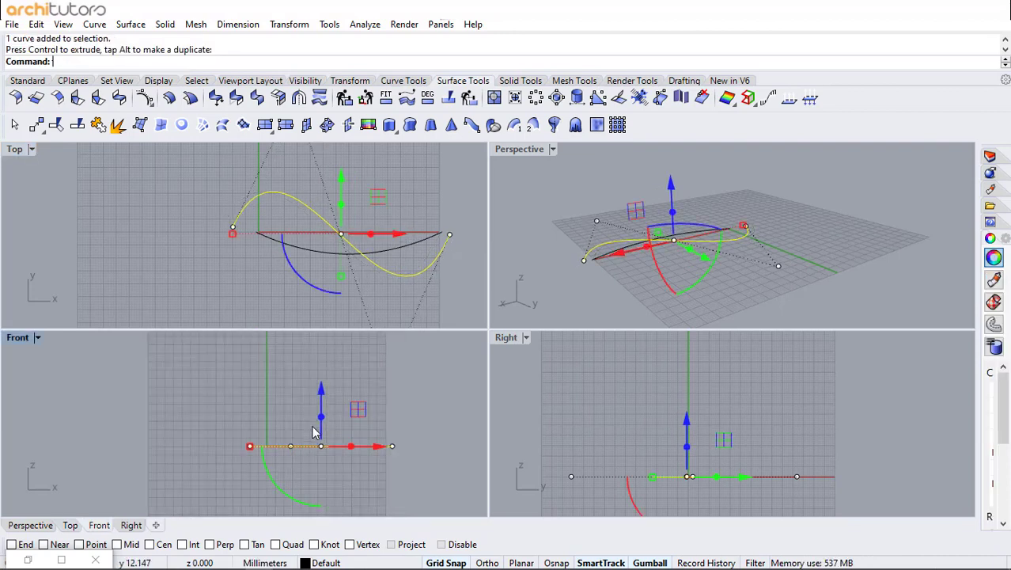
left_click_drag(318, 397, 313, 345)
scroll(340, 432, "up", 2)
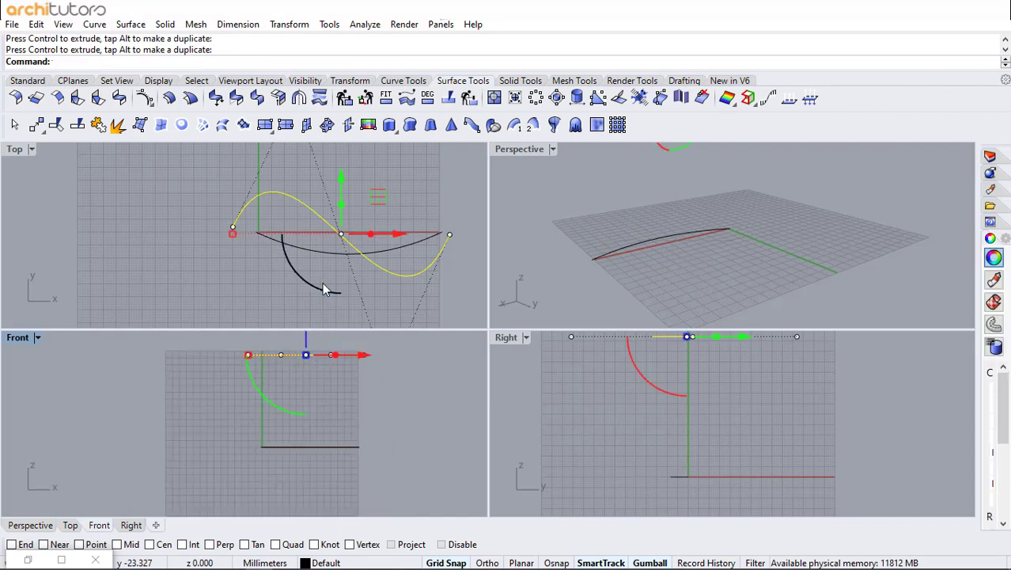
left_click(266, 269)
Step: Draw a three-point curve in the Top view along the X axis, bowing above it opposite the first arc
scroll(256, 227, "up", 1)
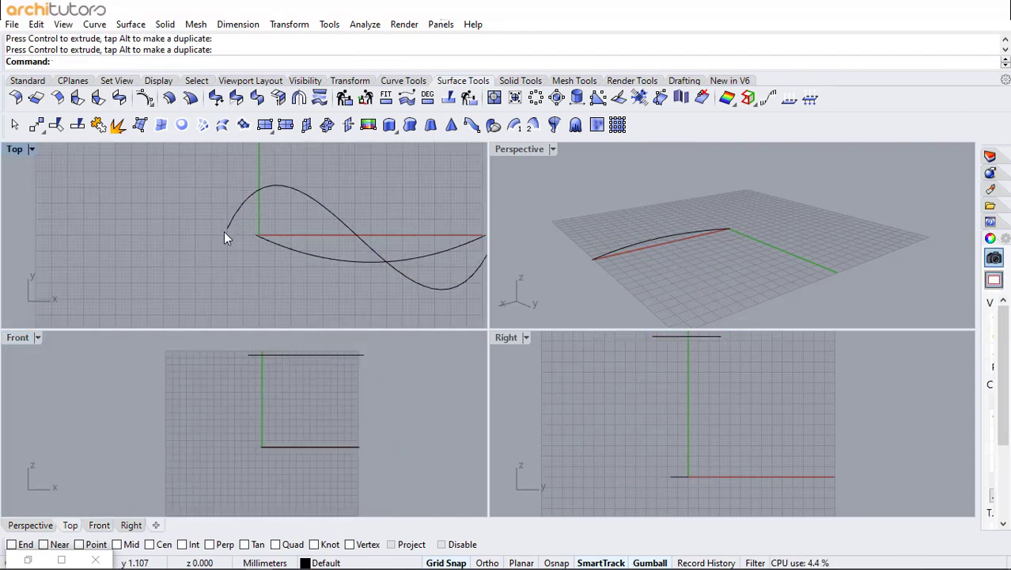
type("Curve")
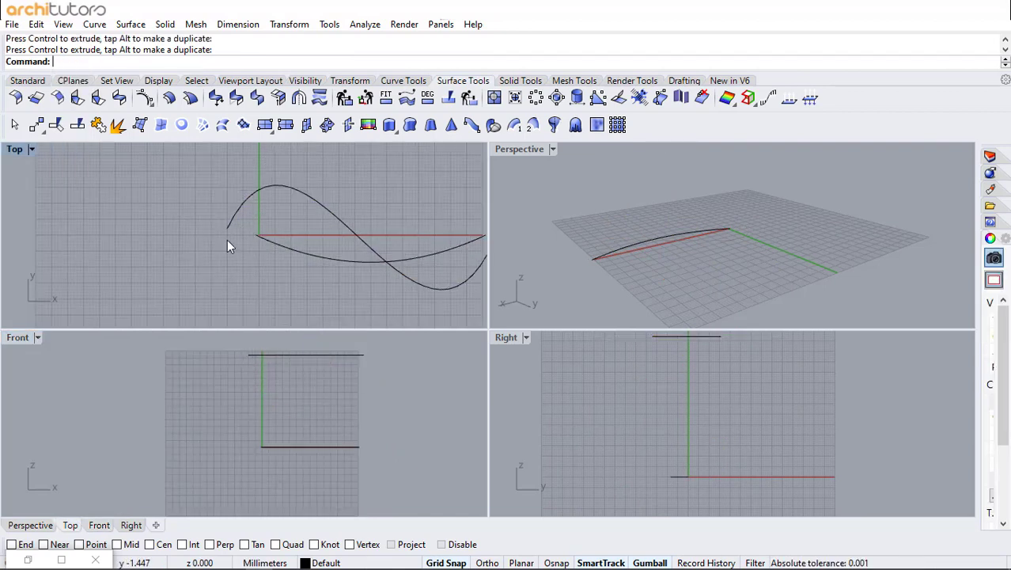
key("Return")
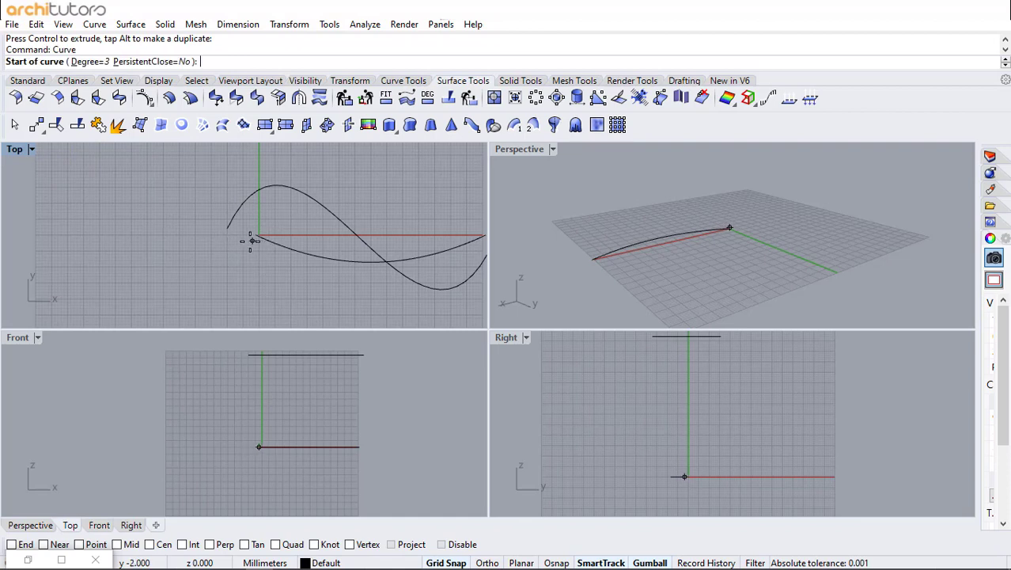
left_click(252, 238)
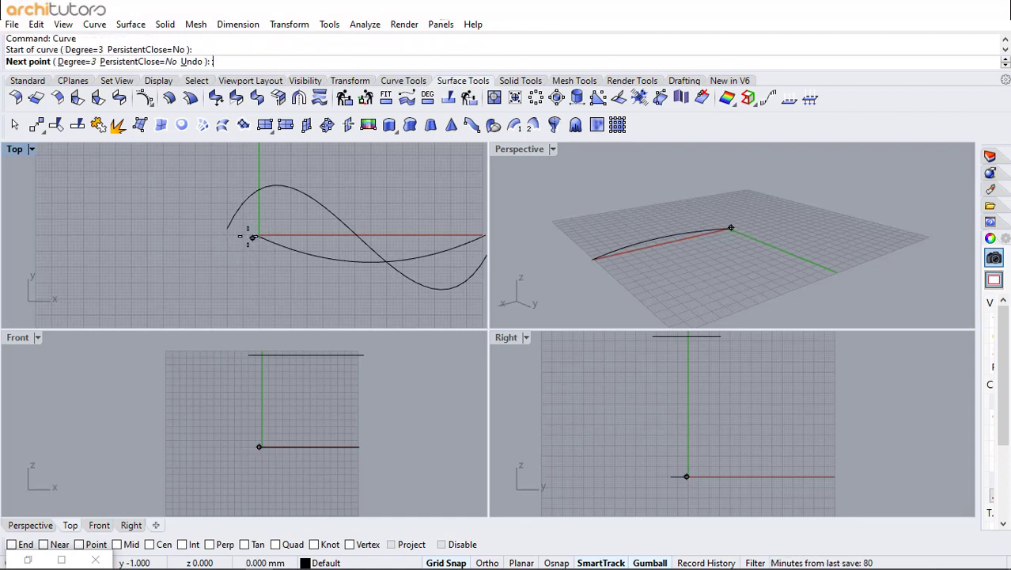
scroll(252, 237, "down", 1)
left_click(360, 206)
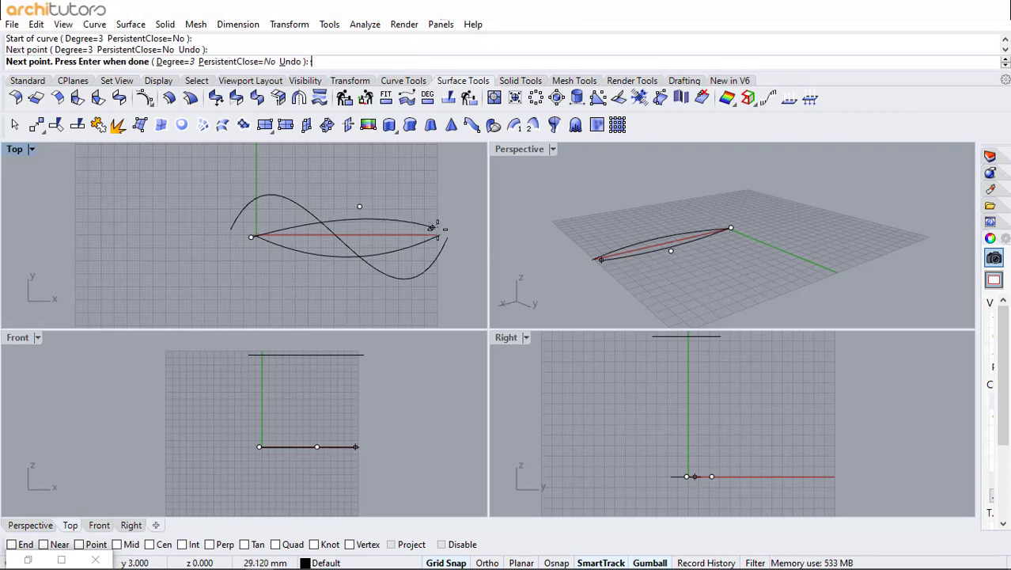
scroll(441, 237, "up", 2)
left_click(446, 237)
key("Return")
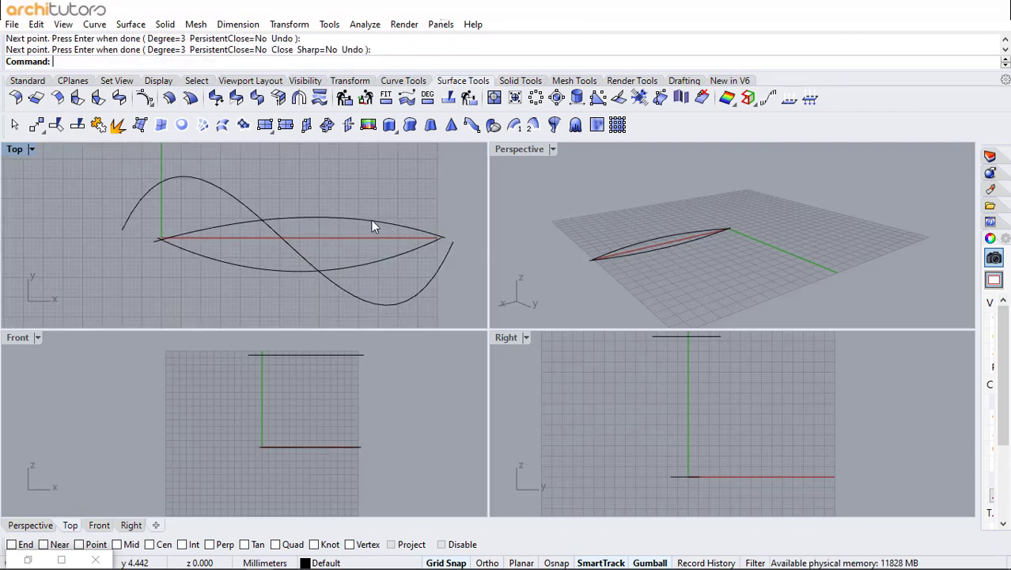
Step: Raise the first arc along Z to about halfway between the ground plane and the S-curve
left_click(352, 201)
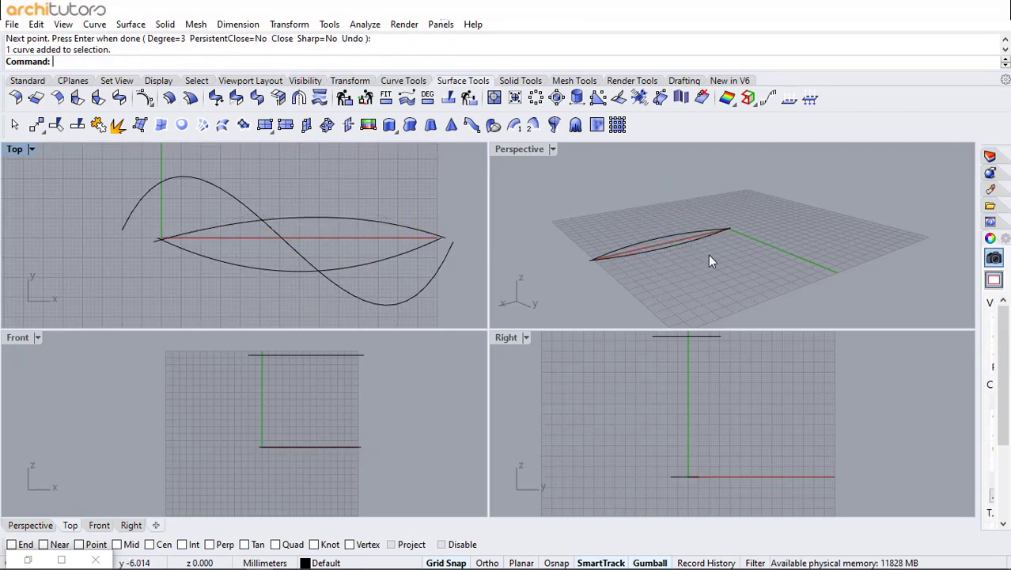
left_click(627, 245)
left_click_drag(314, 404, 310, 354)
left_click(346, 379)
left_click(323, 393)
left_click(439, 406)
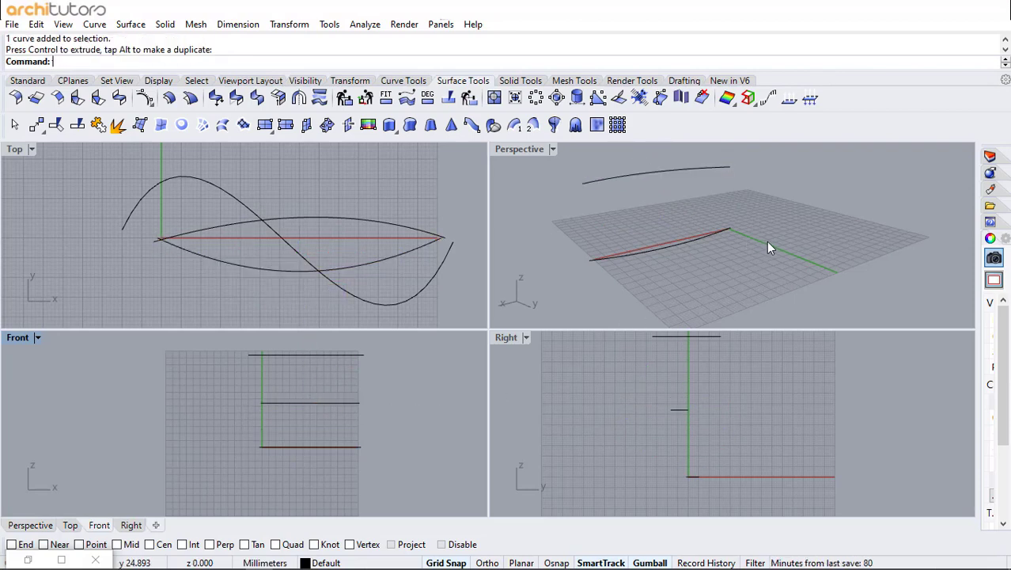
Step: Maximize the Perspective viewport and examine the arrangement of the three curves from several angles
left_click(552, 149)
left_click(601, 89)
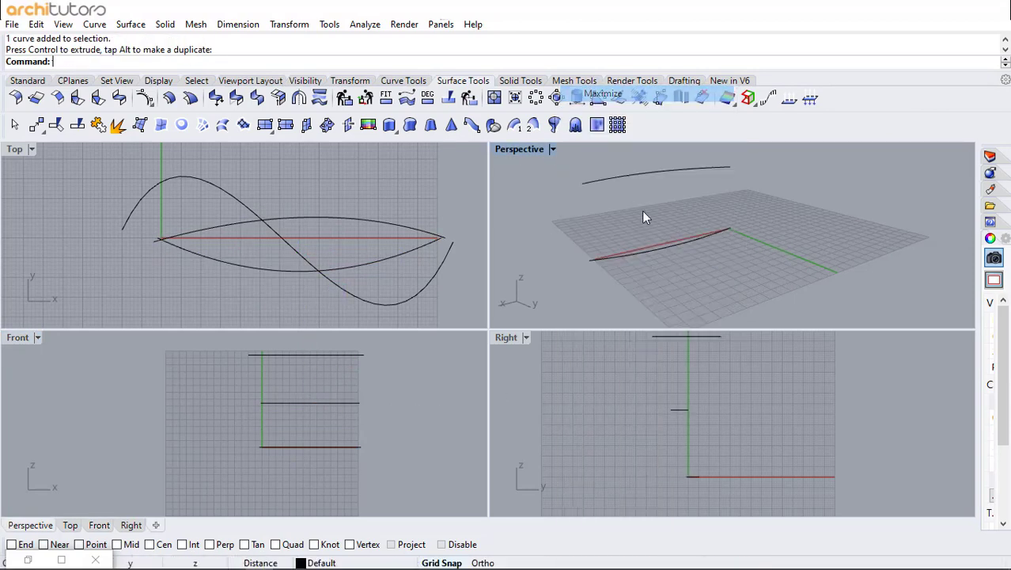
right_click_drag(805, 293, 714, 287)
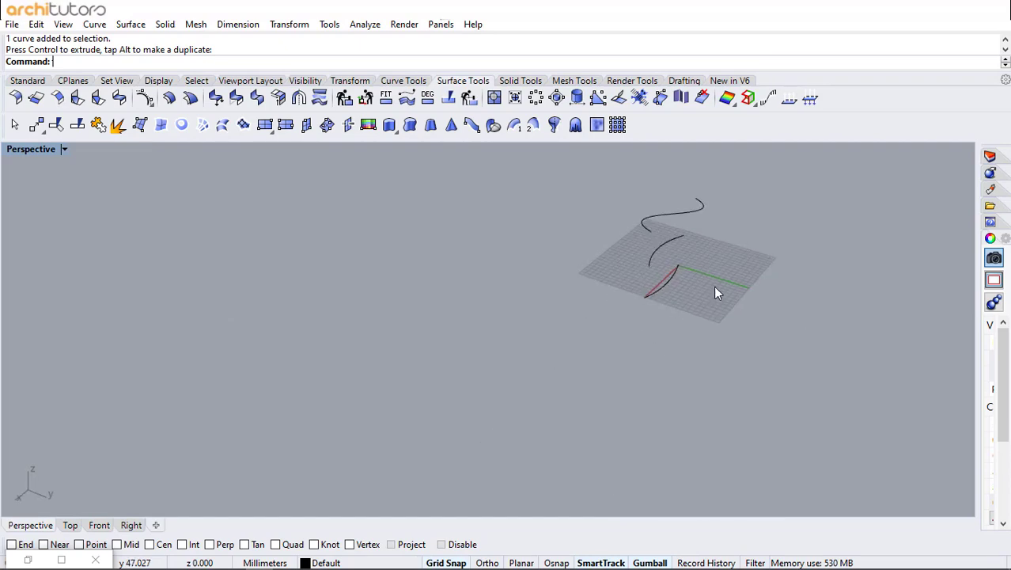
scroll(713, 286, "up", 10)
scroll(580, 379, "down", 5)
scroll(556, 329, "up", 5)
scroll(524, 329, "down", 5)
right_click_drag(523, 329, 715, 314)
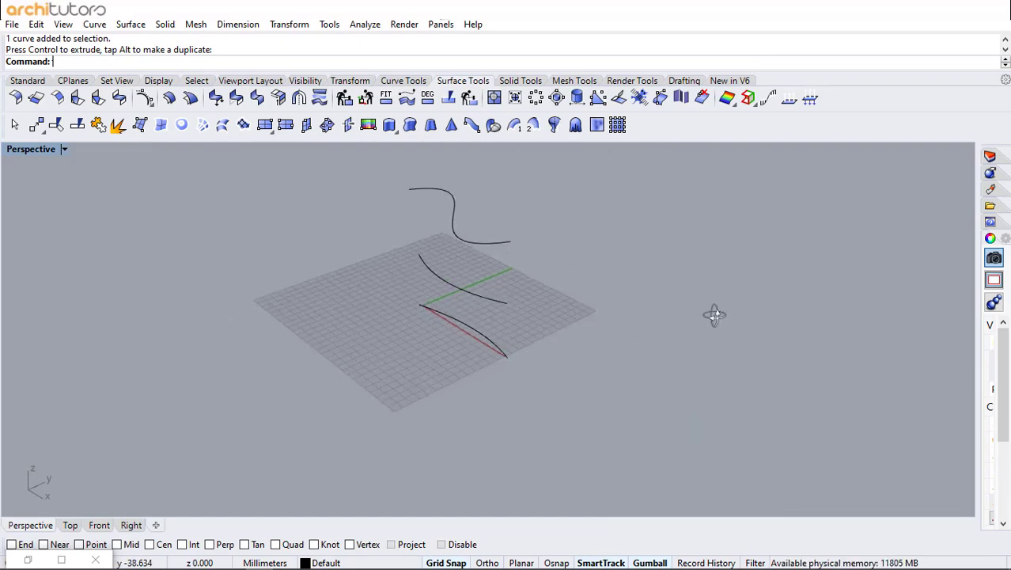
scroll(400, 241, "up", 6)
right_click_drag(611, 315, 499, 334)
Step: Undo the vertical move of the first arc
key("ctrl+z")
key("ctrl+z")
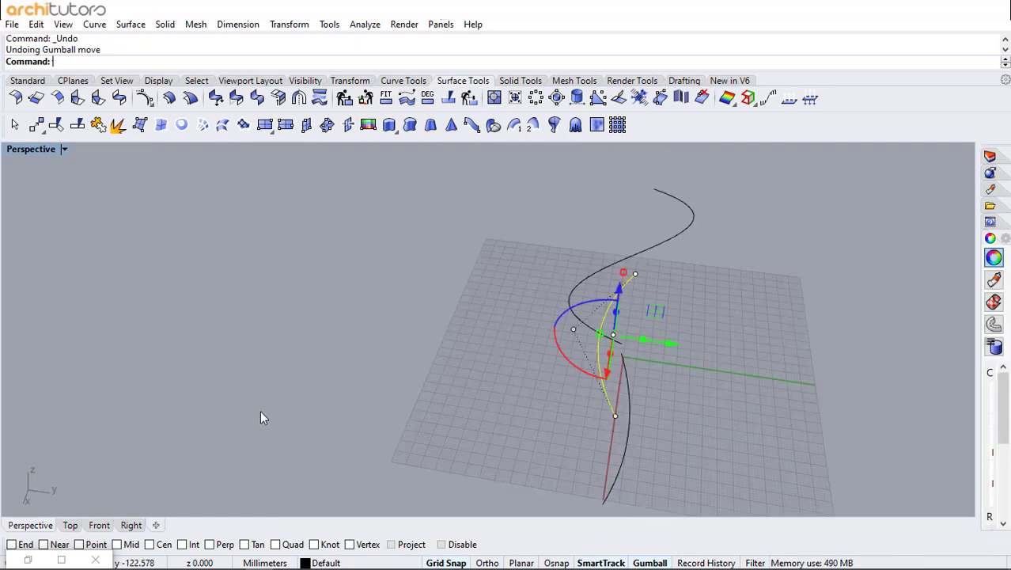
right_click_drag(323, 394, 396, 370)
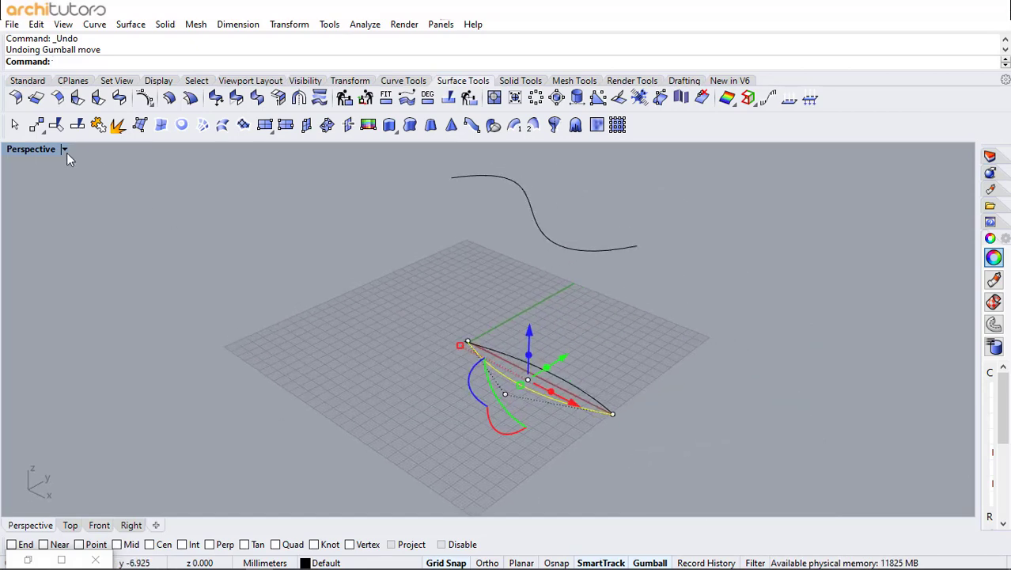
Step: Raise the arc drawn last along Z to between the first arc and the S-curve
left_click(605, 388)
left_click(586, 383)
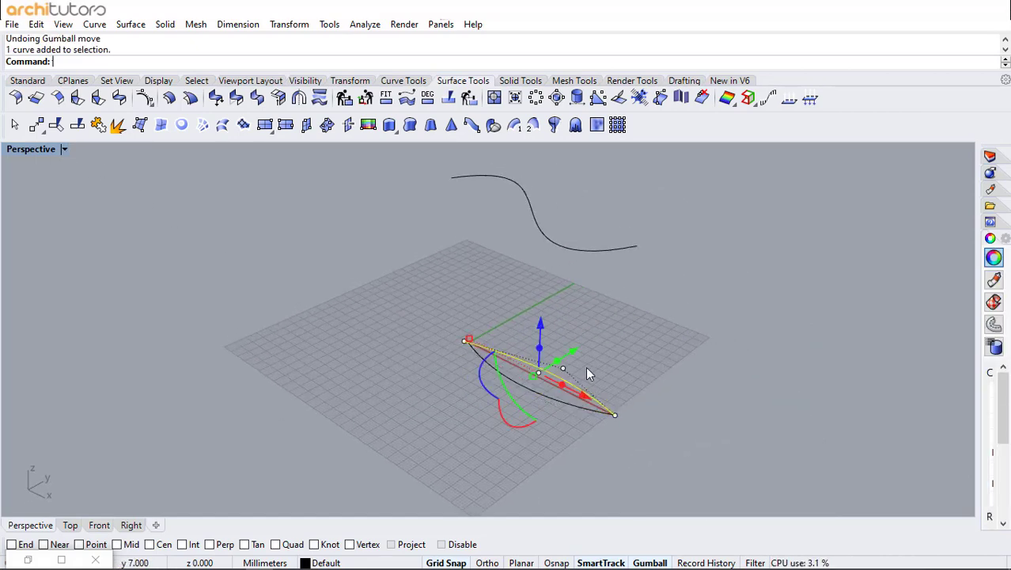
left_click_drag(541, 333, 535, 268)
left_click(637, 370)
scroll(707, 290, "down", 4)
scroll(706, 290, "up", 3)
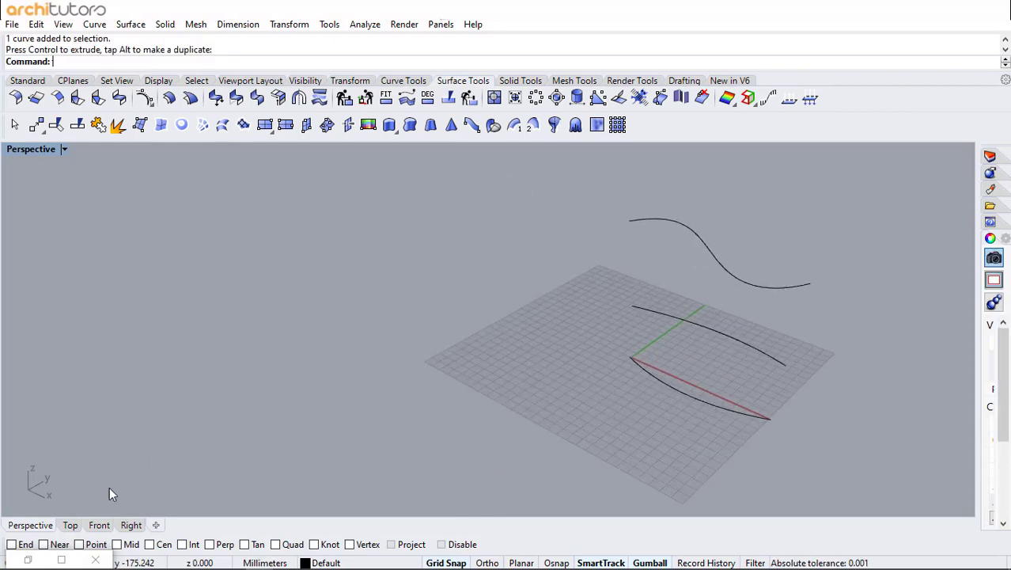
Step: Switch to Grasshopper and add a Curve parameter to the canvas
left_click(32, 559)
double_click(105, 254)
type("crv")
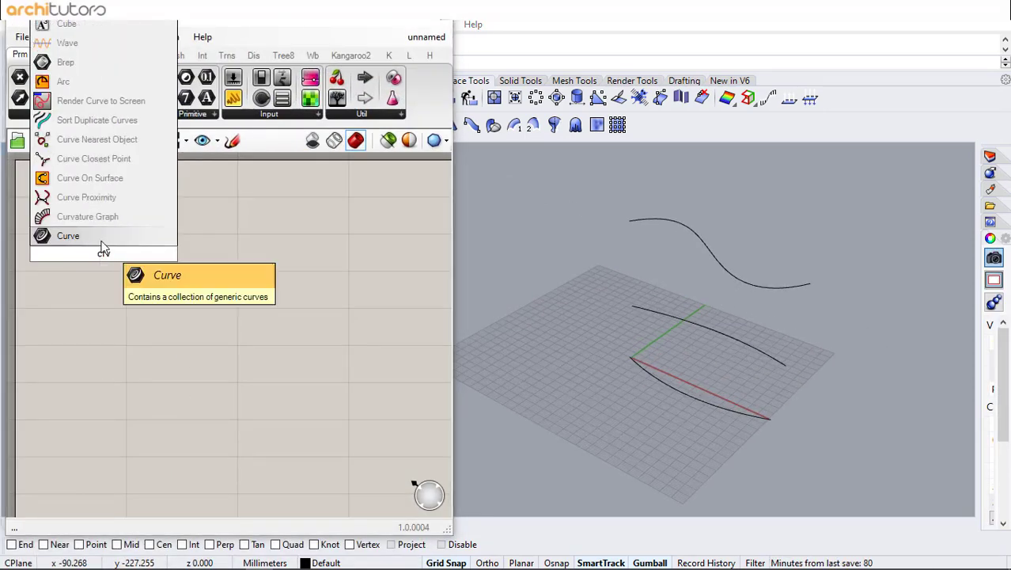
left_click(101, 240)
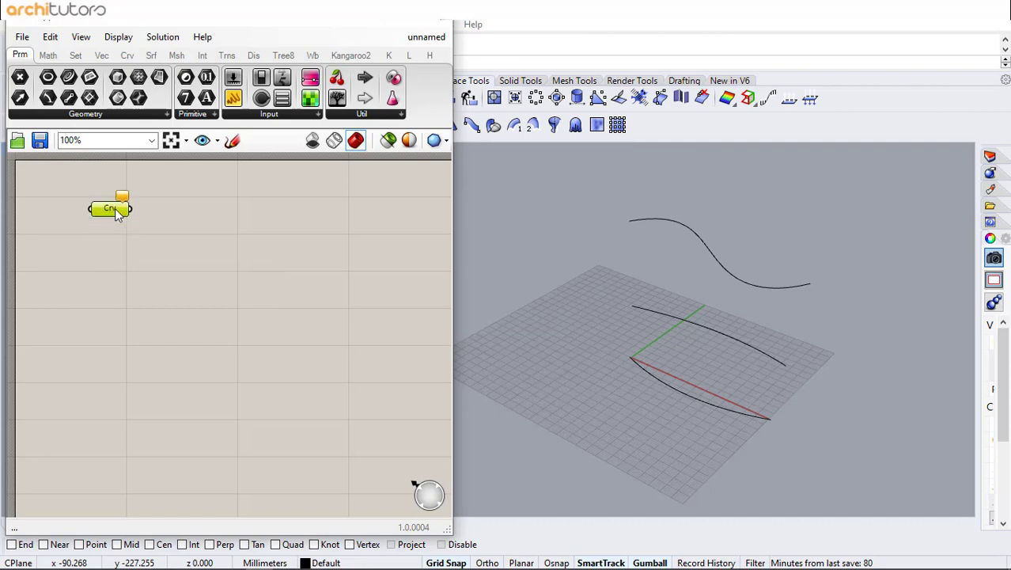
Step: Reference all three Rhino curves in the Curve parameter, from the S-curve down to the ground arc, and shift the parameter slightly on the canvas
right_click(117, 212)
left_click(158, 414)
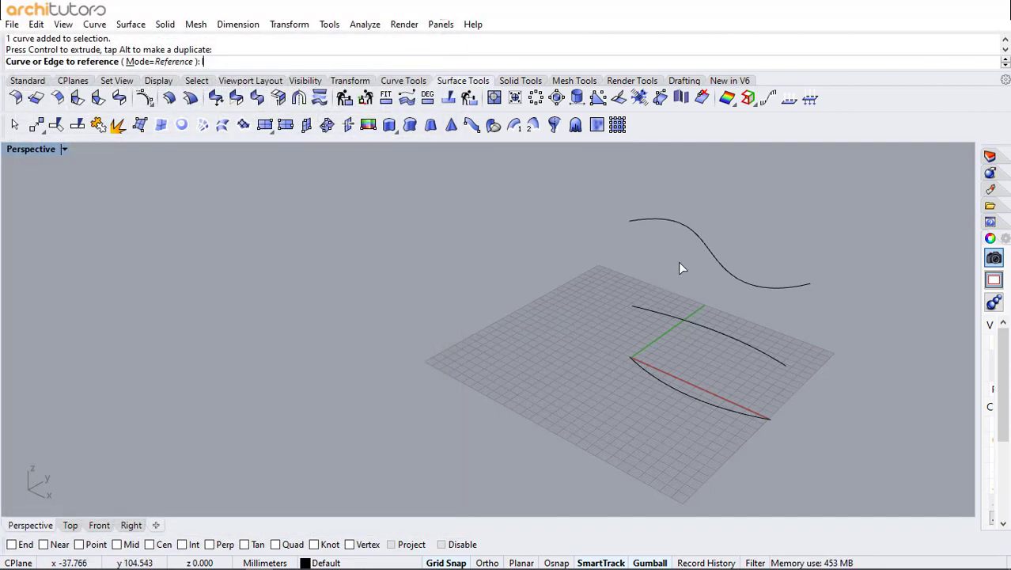
left_click(701, 255)
left_click(683, 323)
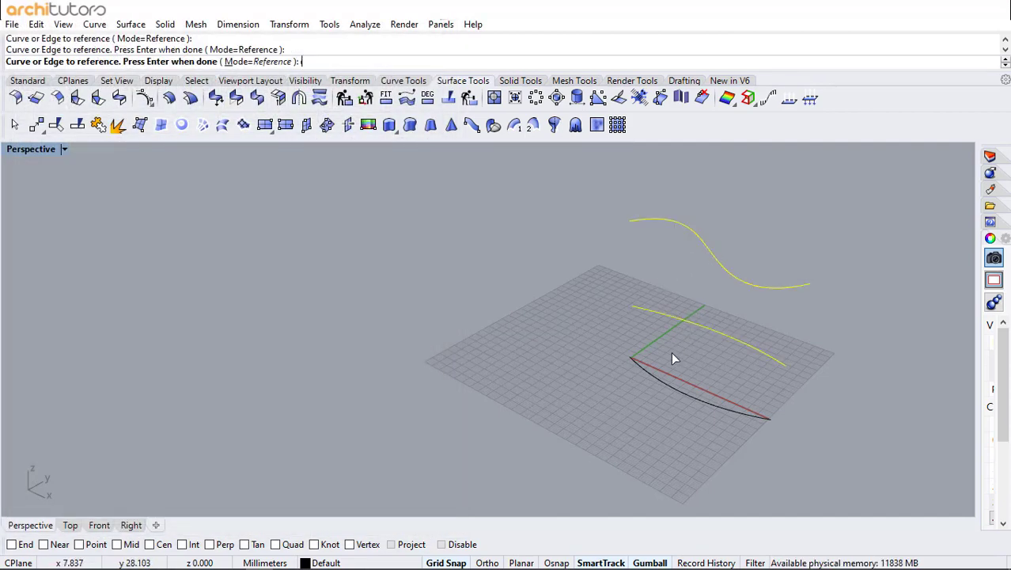
key("Return")
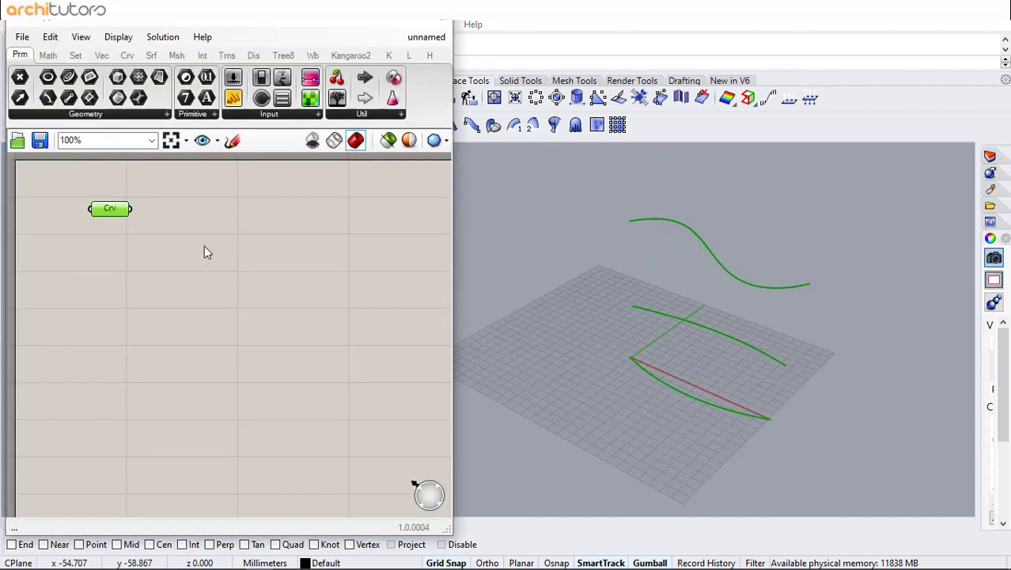
left_click_drag(119, 212, 109, 208)
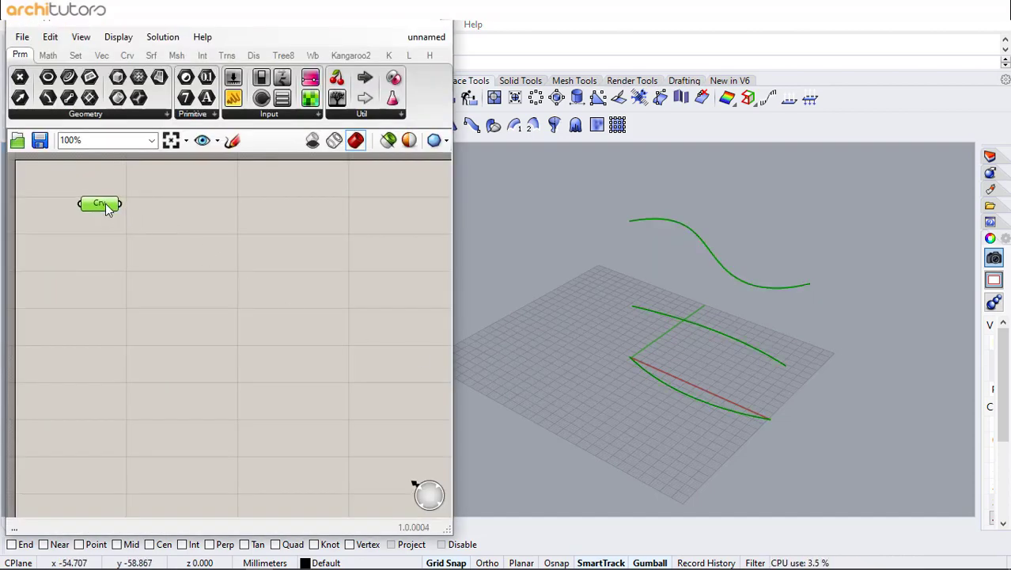
Step: Add a Loft component beside the Curve parameter
double_click(164, 213)
type("loft")
key("Return")
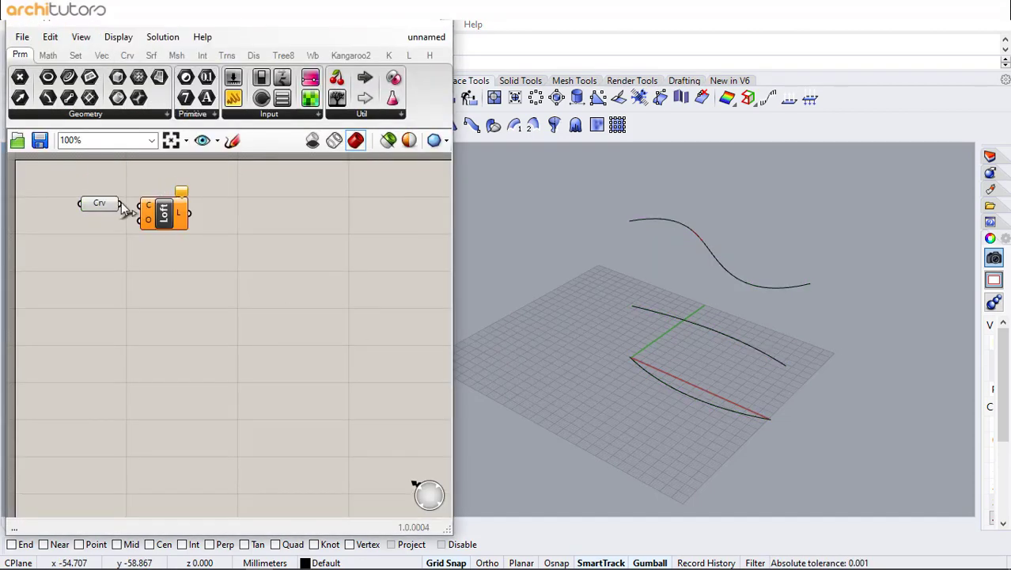
Step: Wire the Curve parameter into the Loft component's curves input and nudge the Loft component into line
left_click_drag(148, 208, 148, 207)
left_click_drag(176, 221, 179, 217)
left_click(230, 249)
scroll(740, 277, "up", 5)
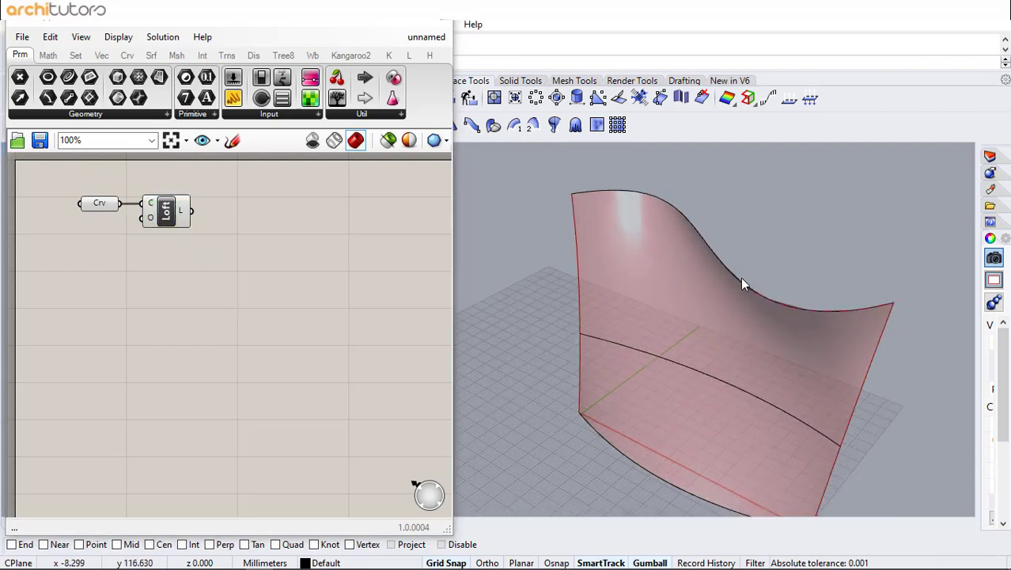
right_click_drag(742, 280, 670, 244)
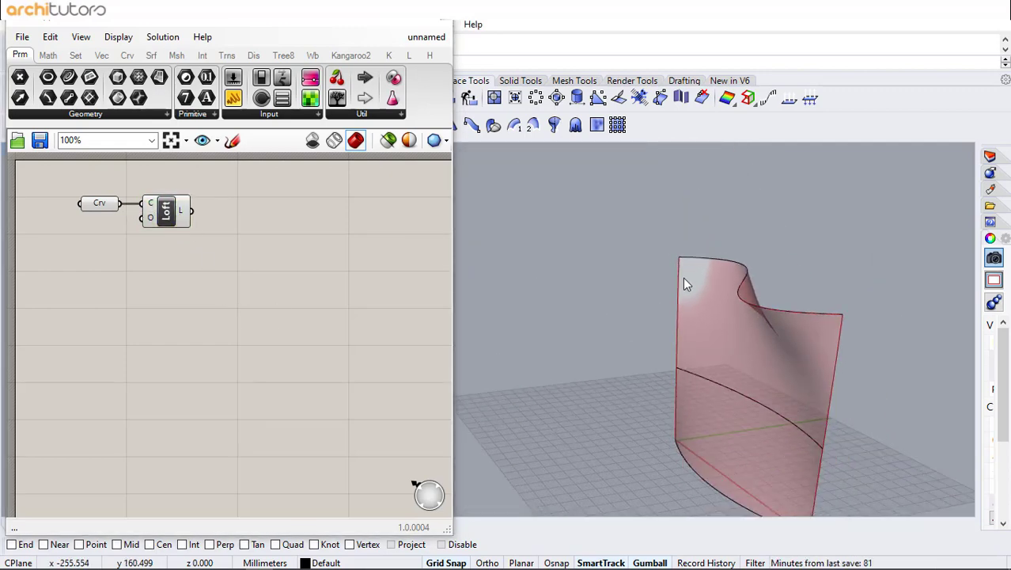
Step: Pull the ground arc's middle control point outward along negative Y to deepen its bulge
scroll(683, 277, "up", 3)
left_click(694, 434)
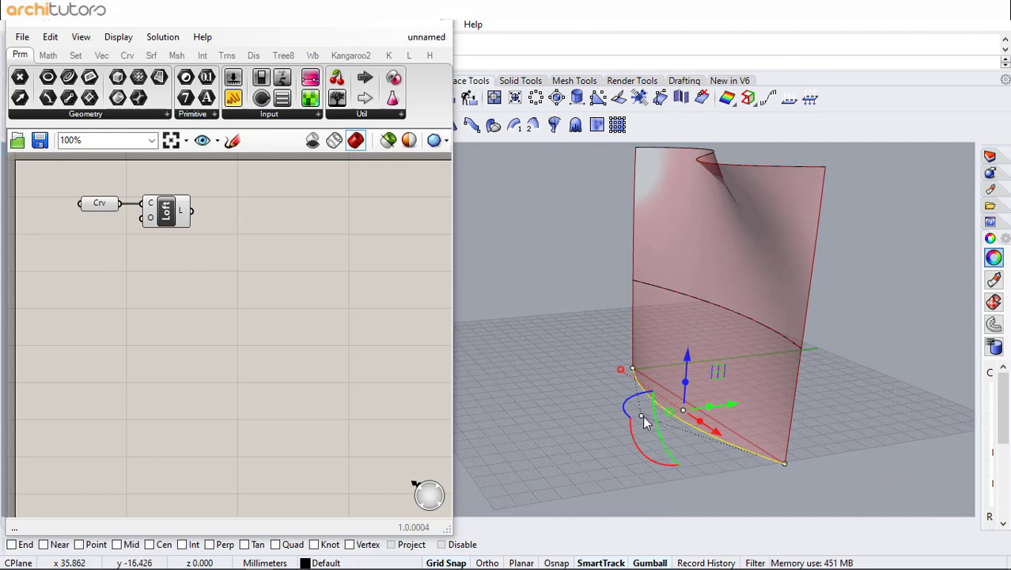
left_click(641, 415)
left_click_drag(673, 411, 624, 409)
Step: Move the control point at the start of the top S-curve outward along negative Y
scroll(631, 387, "down", 3)
right_click_drag(630, 388, 653, 269)
left_click(654, 269)
scroll(656, 270, "up", 3)
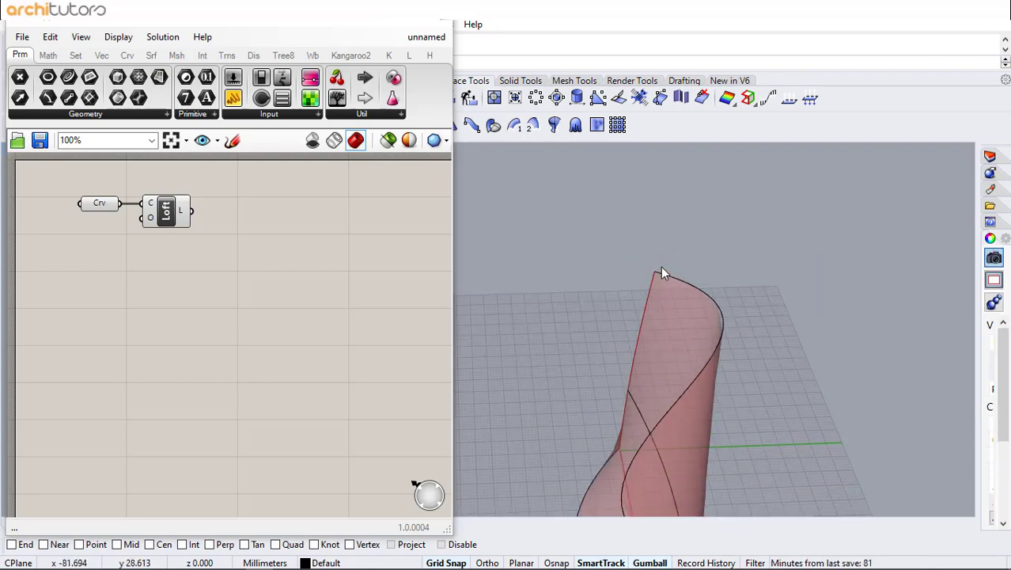
left_click(654, 275)
left_click_drag(691, 275, 651, 271)
Step: Move the control point at the opposite end of the S-curve outward along positive Y
scroll(650, 225, "down", 4)
scroll(690, 433, "up", 2)
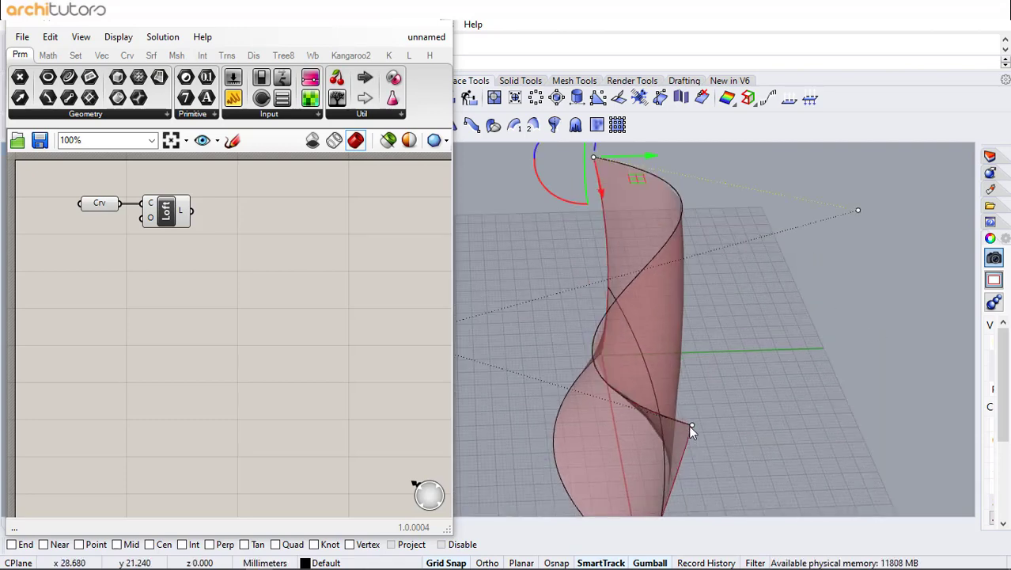
left_click(688, 426)
left_click_drag(737, 422, 755, 420)
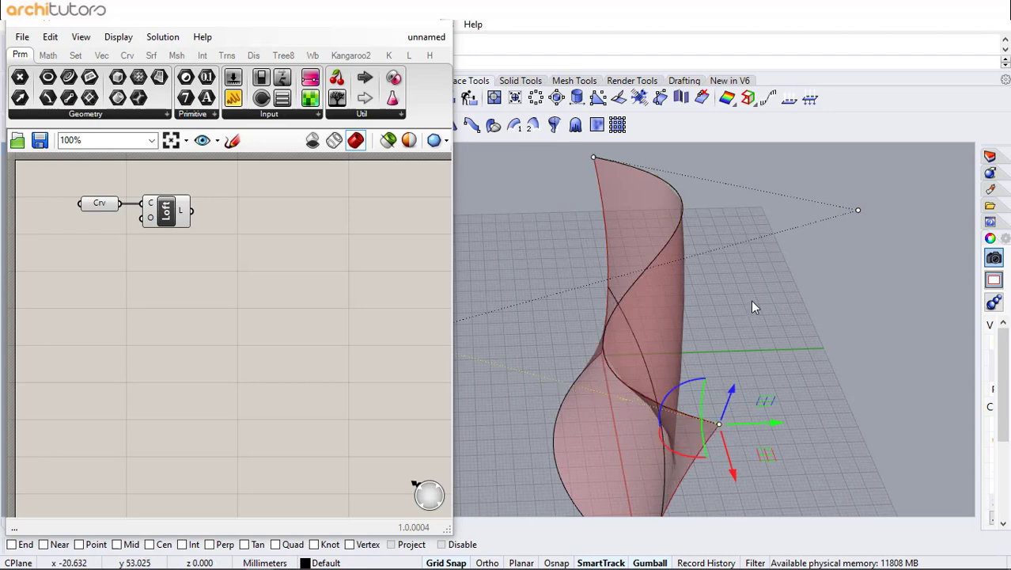
right_click_drag(751, 299, 863, 402)
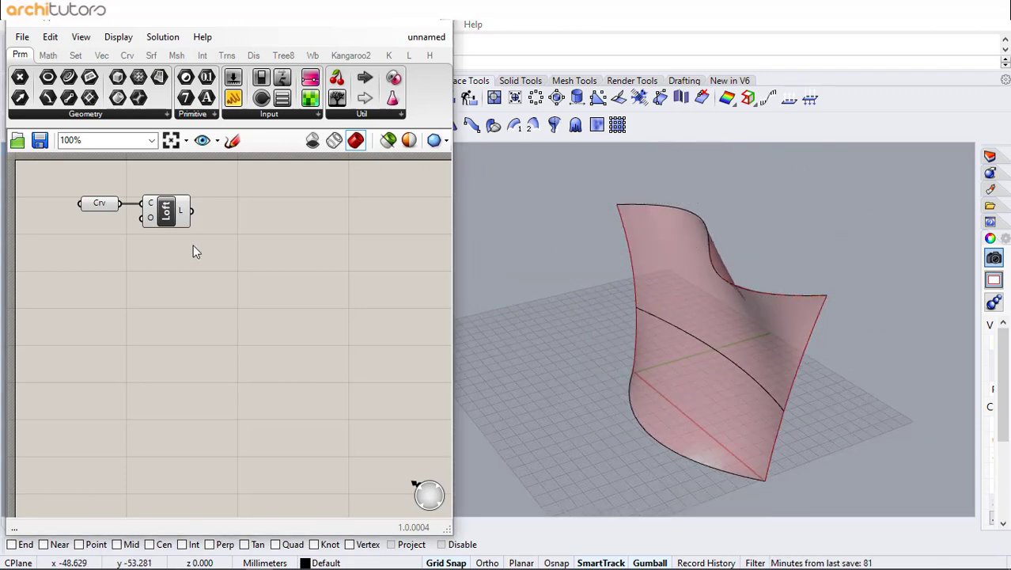
Step: Add a Contour component beside Loft and feed the lofted surface into its shape input
double_click(240, 239)
type("con")
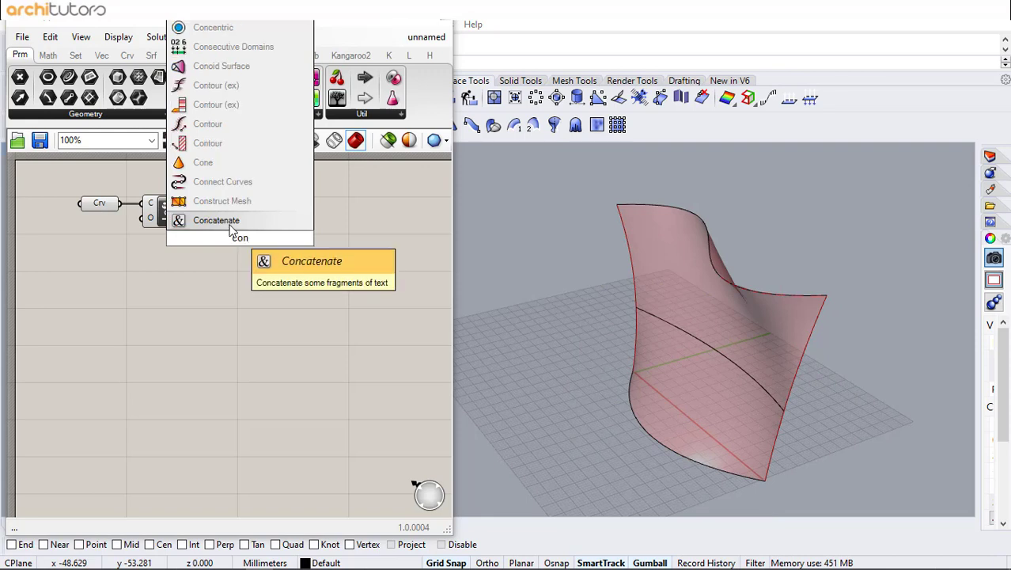
left_click(231, 143)
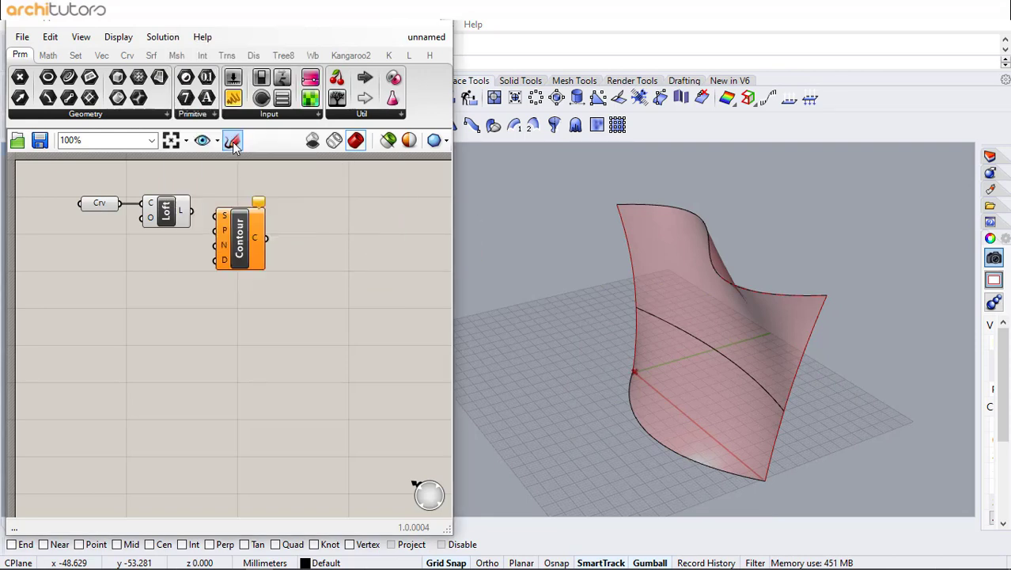
Step: Add a 2.8 number slider for the Contour component's distance input and lower it to 2.5
double_click(145, 290)
type("2.8")
key("Return")
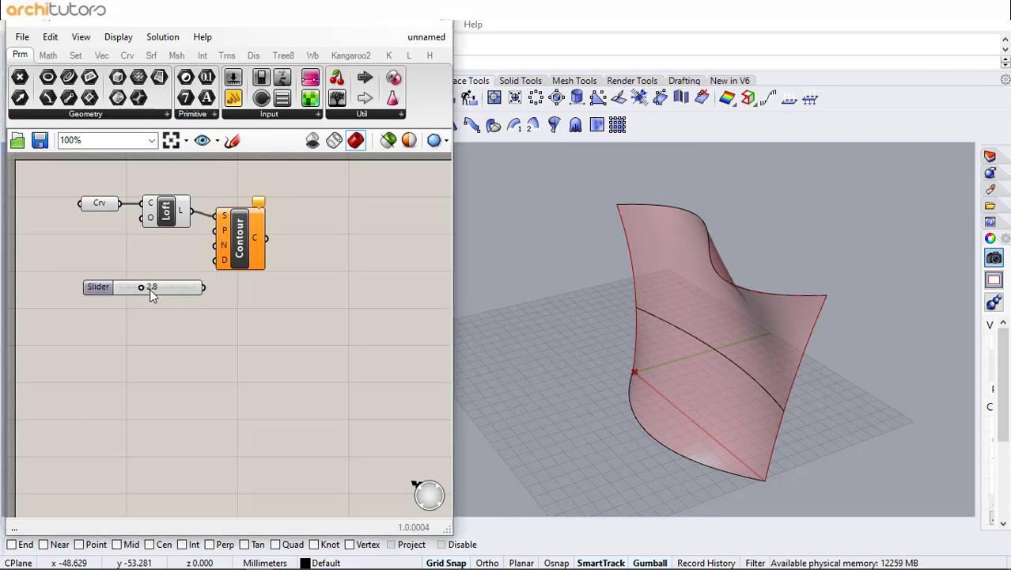
left_click_drag(225, 272, 217, 260)
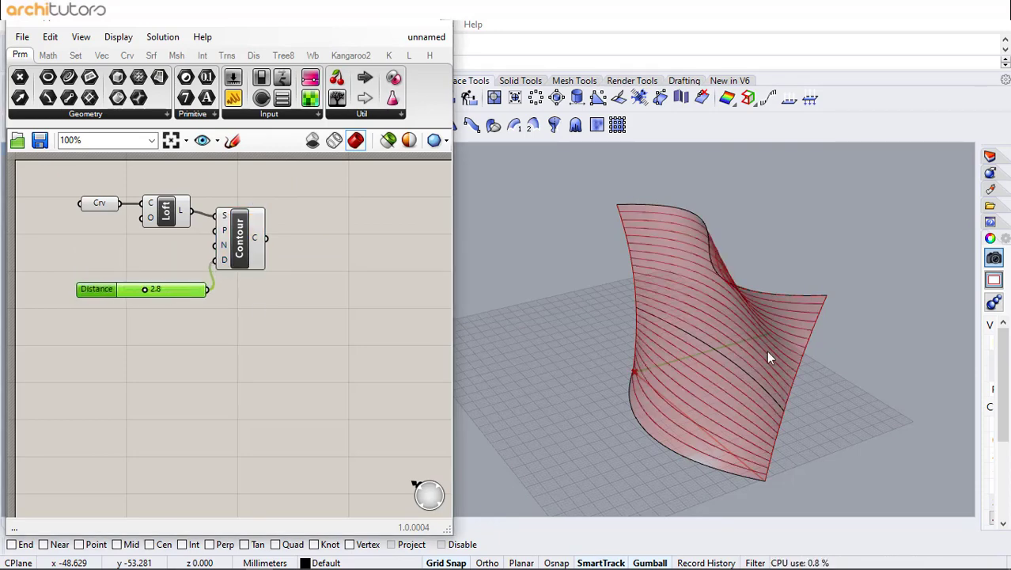
right_click_drag(766, 350, 828, 306)
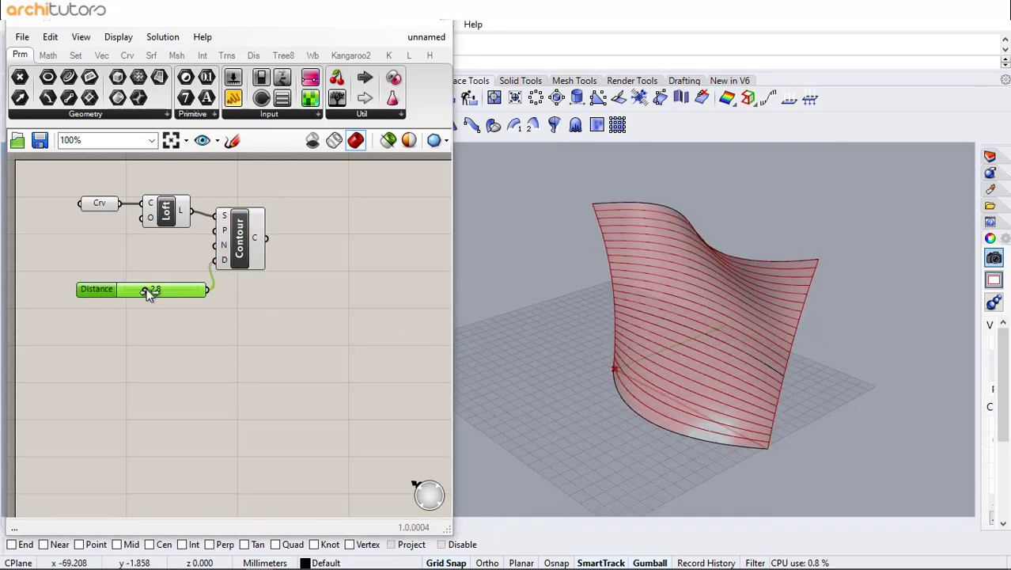
left_click_drag(145, 288, 146, 289)
left_click(222, 316)
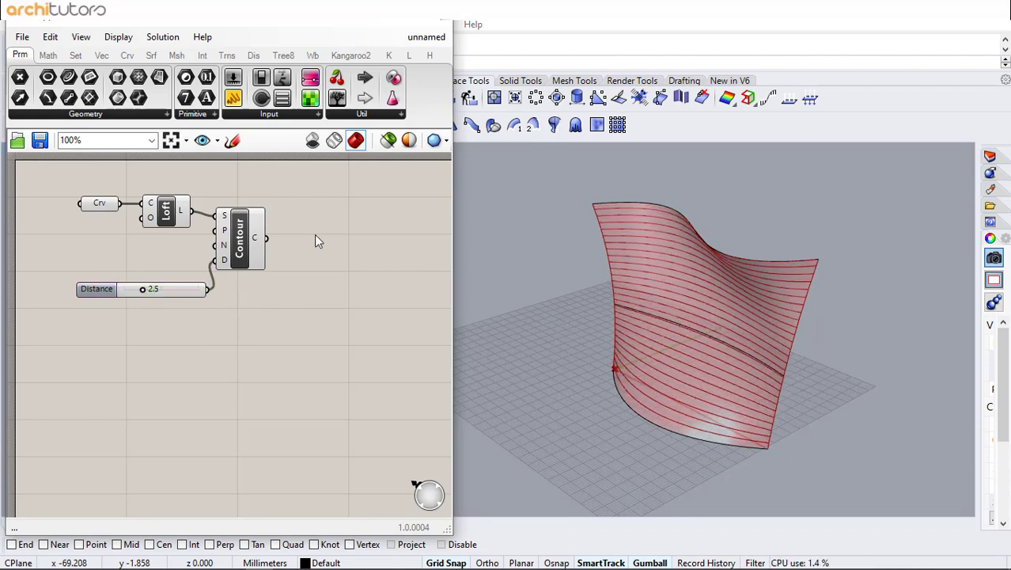
Step: Add an Extrude component after Contour and connect the contour curves to its base input
double_click(315, 234)
type("ext")
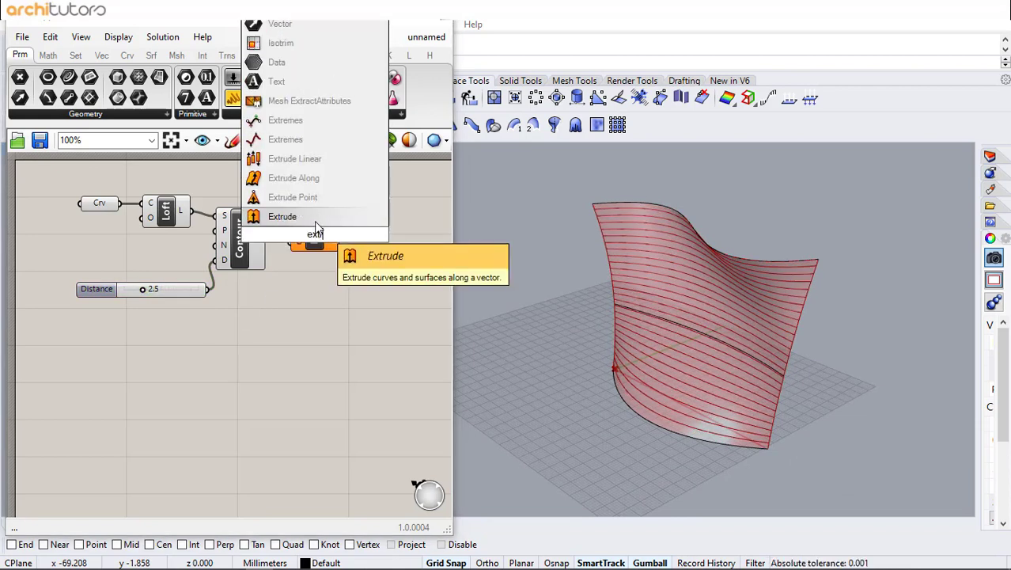
key("Return")
left_click_drag(307, 238, 366, 264)
Step: Add a Unit Z vector and connect it to the Extrude component's direction input
double_click(306, 298)
type("z")
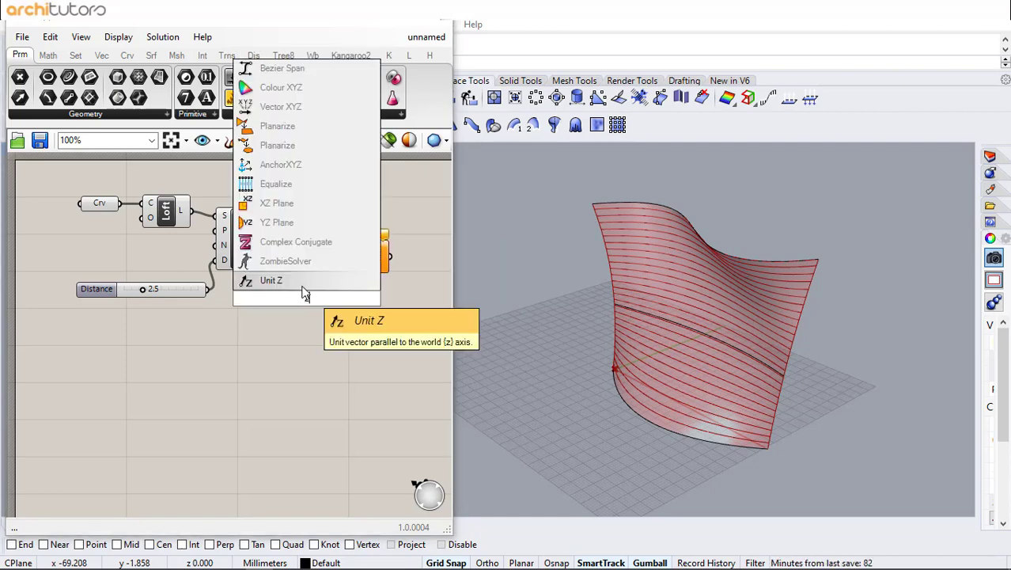
left_click(302, 285)
left_click_drag(342, 288, 341, 262)
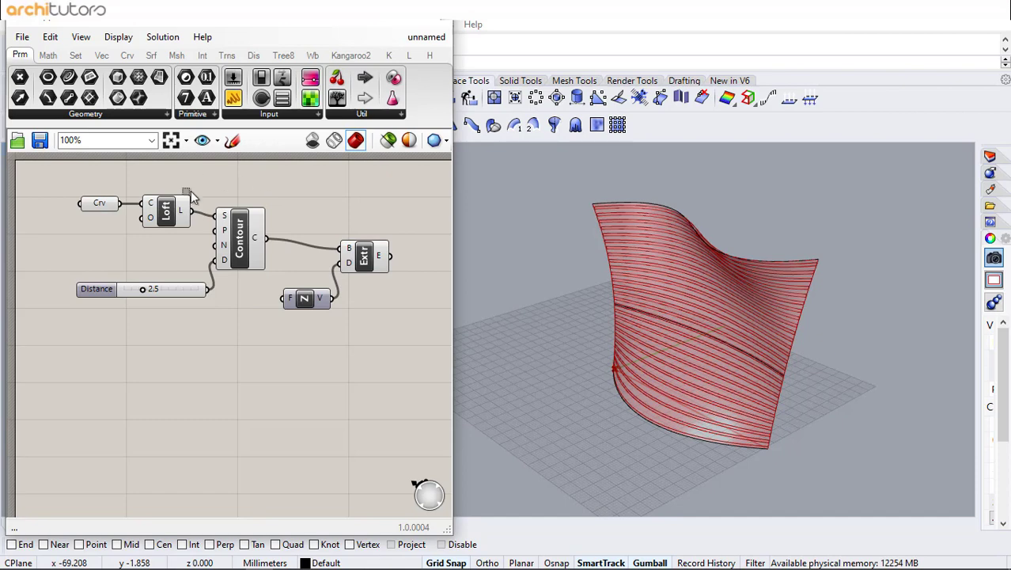
Step: Hide the preview of the Curve parameter and the Loft component
left_click_drag(190, 192, 101, 237)
middle_click(185, 250)
left_click(216, 219)
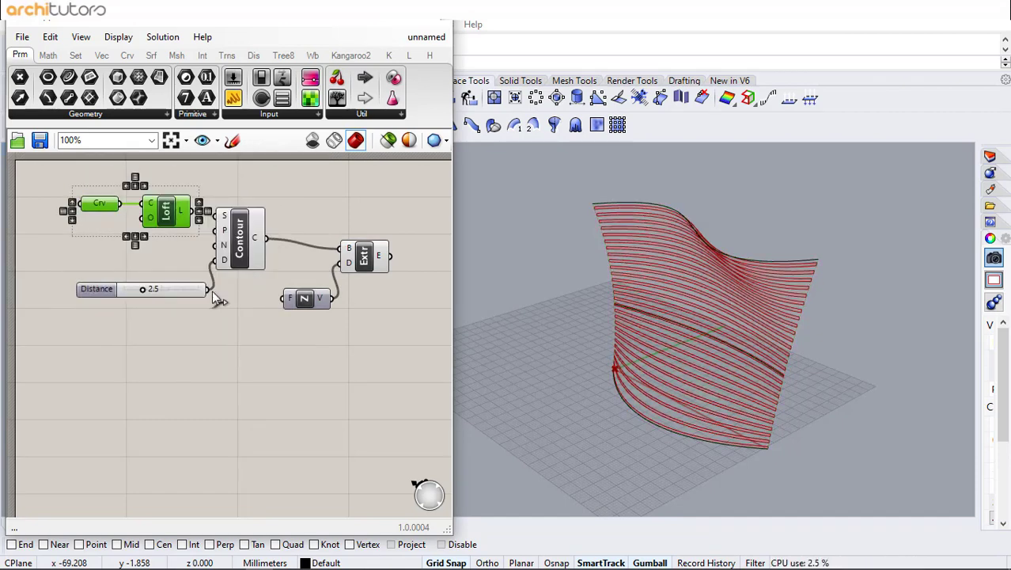
Step: Connect the contour distance slider to the Unit Z factor so the strips match the contour spacing
left_click_drag(272, 302, 282, 299)
left_click(285, 347)
scroll(818, 305, "up", 4)
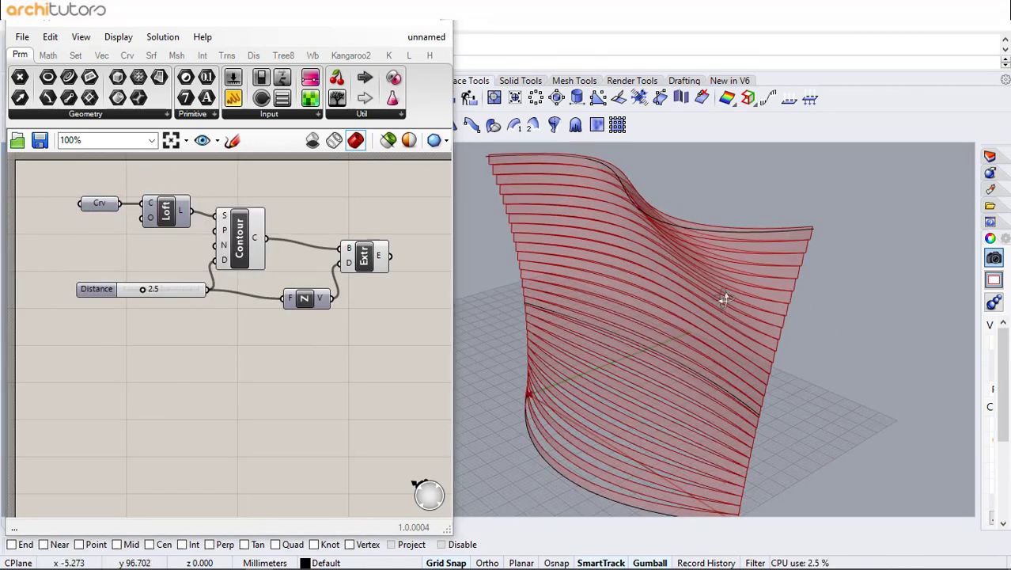
mouse_move(725, 295)
right_mouse_down()
mouse_move(721, 270)
mouse_move(722, 298)
right_mouse_up()
Step: Add a second Extrude component and connect the first extrusion's output to its base input
right_click_drag(373, 333, 320, 290)
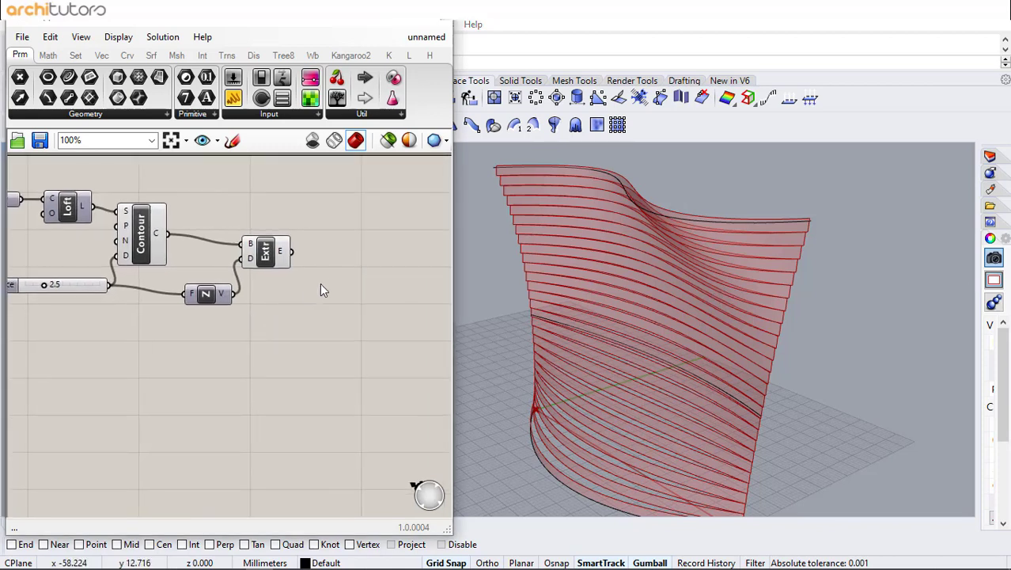
double_click(328, 249)
type("extr")
left_click(329, 229)
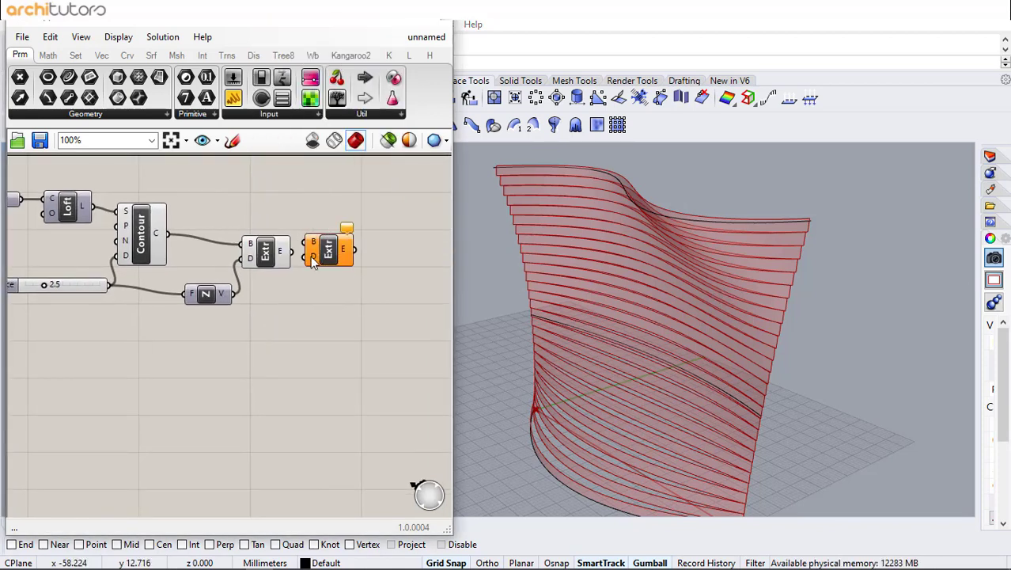
left_click_drag(310, 247, 363, 256)
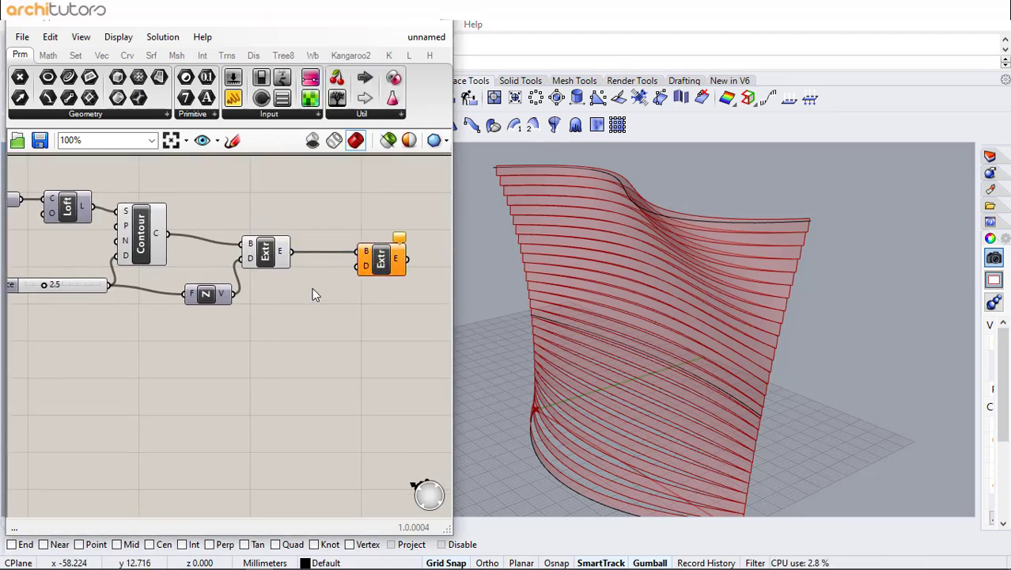
Step: Add a Unit Y vector below and connect it to the second Extrude component's direction input
double_click(312, 287)
type("y")
left_click(315, 269)
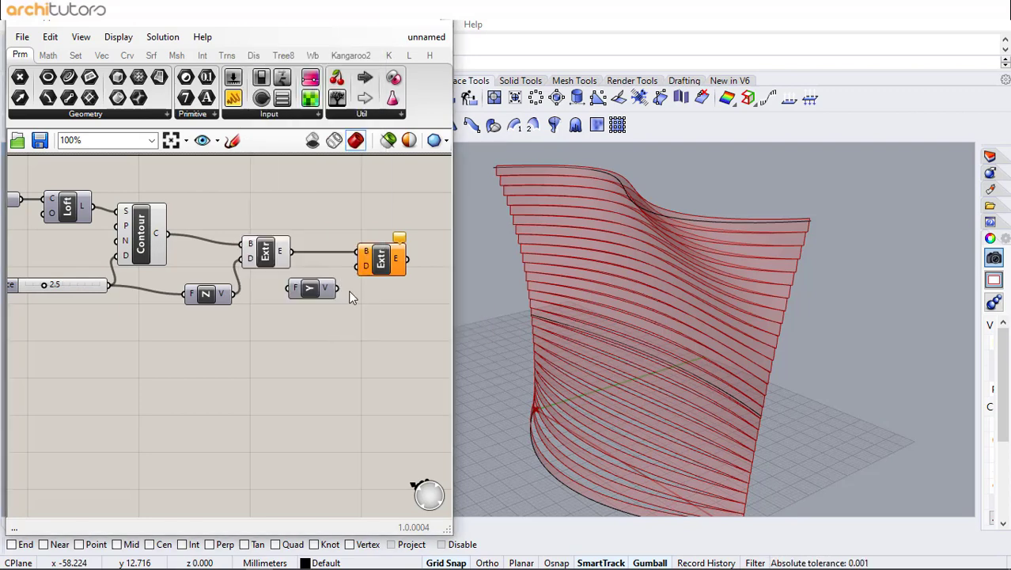
left_click_drag(321, 289, 327, 316)
Step: Add a number slider of 6, connect it to the Unit Y factor and place it below the vector
double_click(225, 343)
type("6")
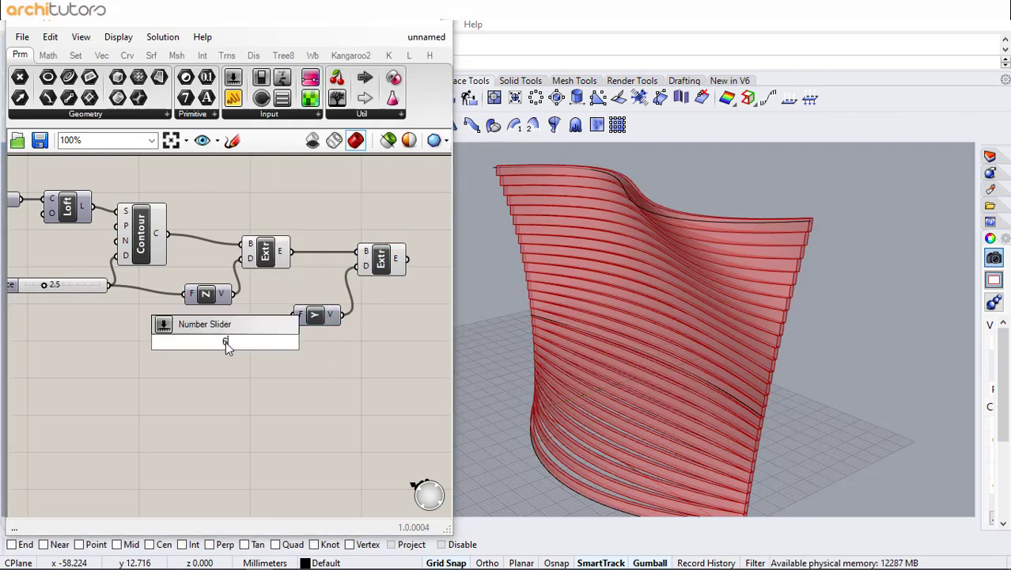
key("Return")
left_click_drag(287, 342, 295, 314)
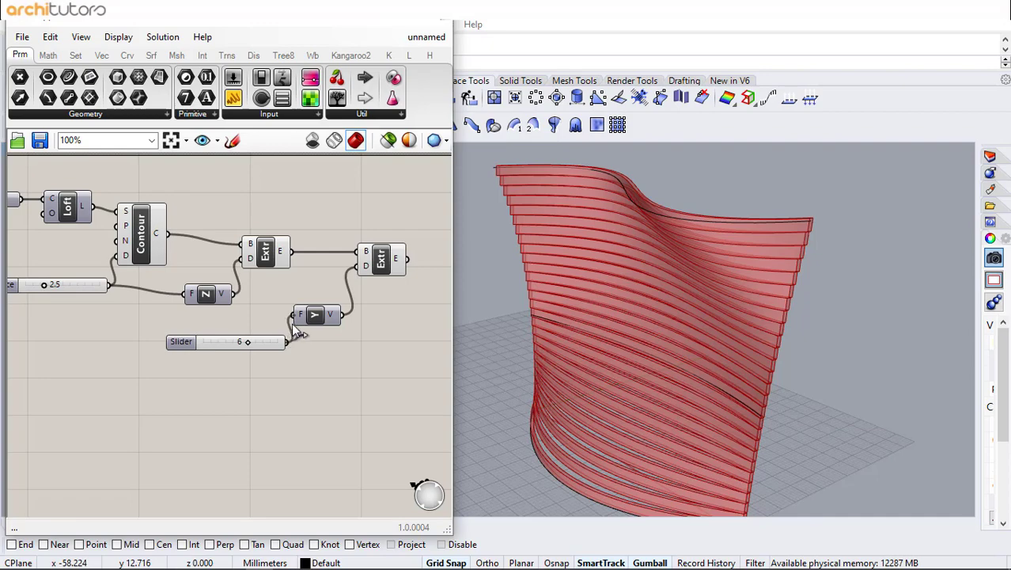
left_click_drag(181, 342, 147, 359)
Step: Adjust the lower curves' bulge by shifting their middle control points along Y
scroll(679, 345, "down", 2)
right_click_drag(678, 345, 669, 316)
scroll(636, 368, "up", 5)
scroll(659, 281, "down", 4)
right_click_drag(659, 280, 597, 424)
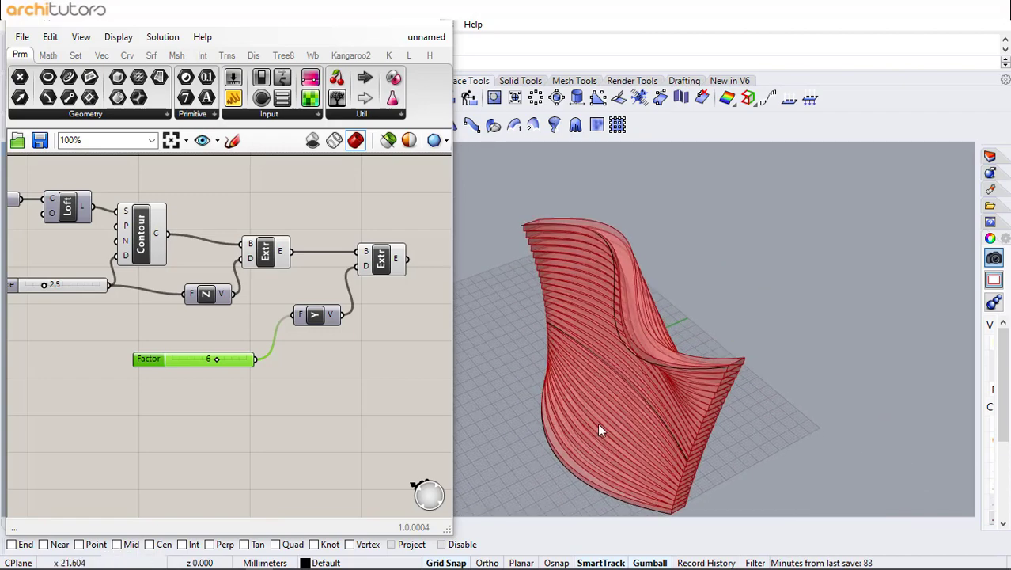
scroll(597, 425, "up", 2)
right_click_drag(617, 373, 621, 326)
left_click(567, 457)
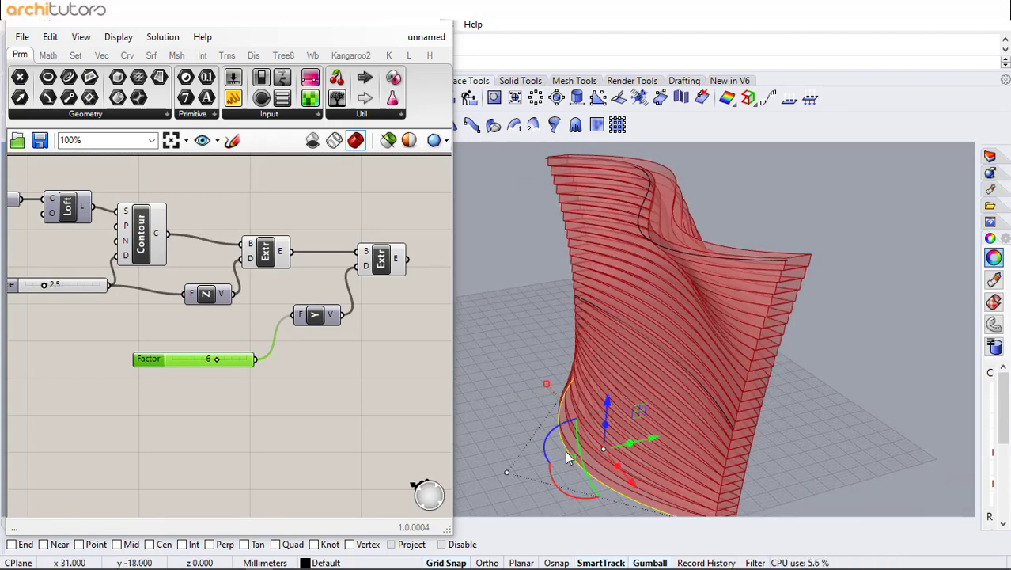
left_click(507, 470)
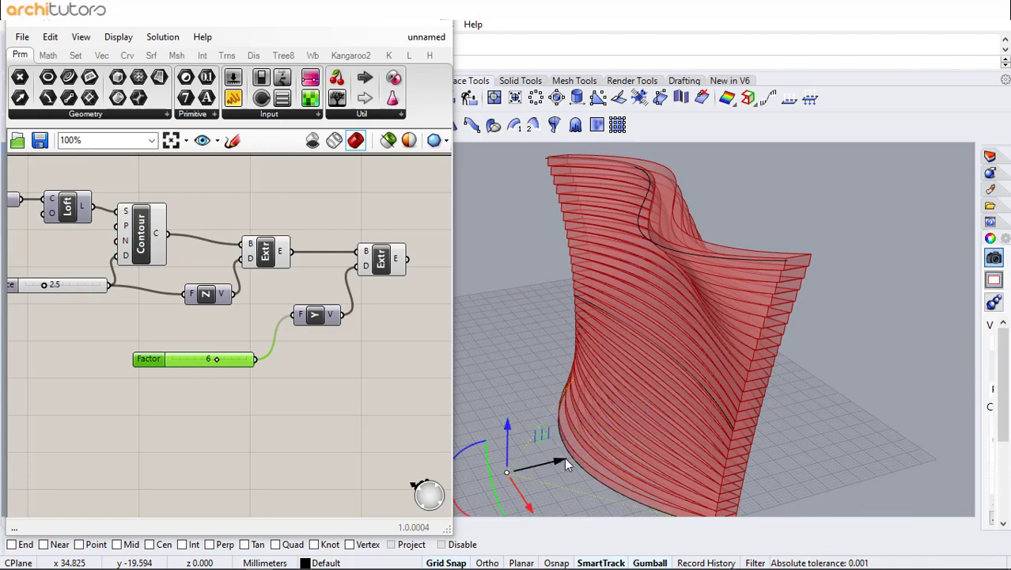
left_click(641, 357)
left_click_drag(688, 342, 704, 336)
left_click(796, 273)
Step: Pull the control point at the start of the top S-curve slightly further outward along negative Y
right_click_drag(794, 272, 667, 249)
left_click(552, 160)
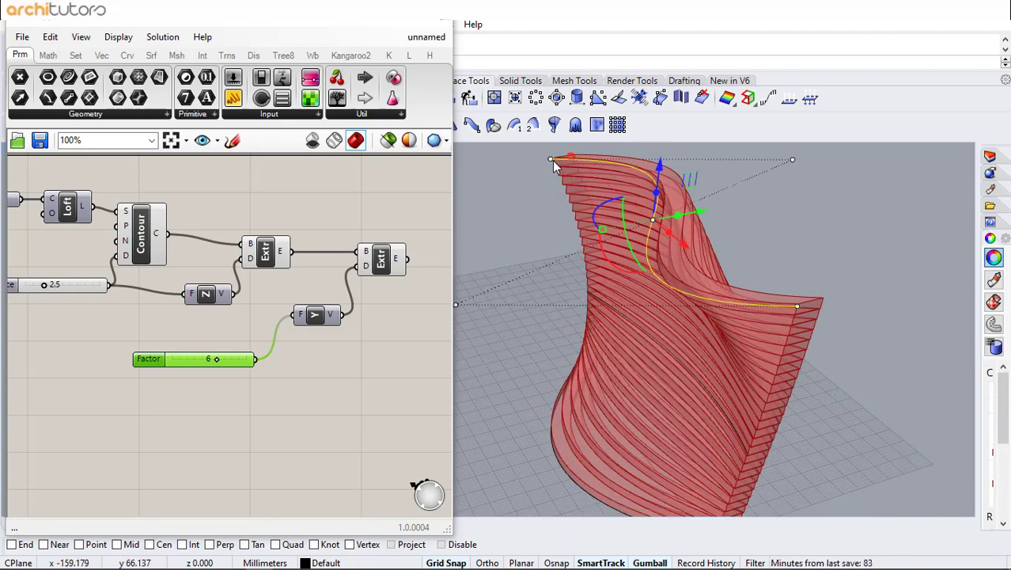
left_click(552, 160)
left_click_drag(592, 154, 583, 155)
left_click(731, 204)
right_click_drag(731, 207, 746, 235)
Step: Minimize Grasshopper and switch Rhino to the four-viewport layout
left_click(365, 360)
right_click_drag(366, 360, 366, 320)
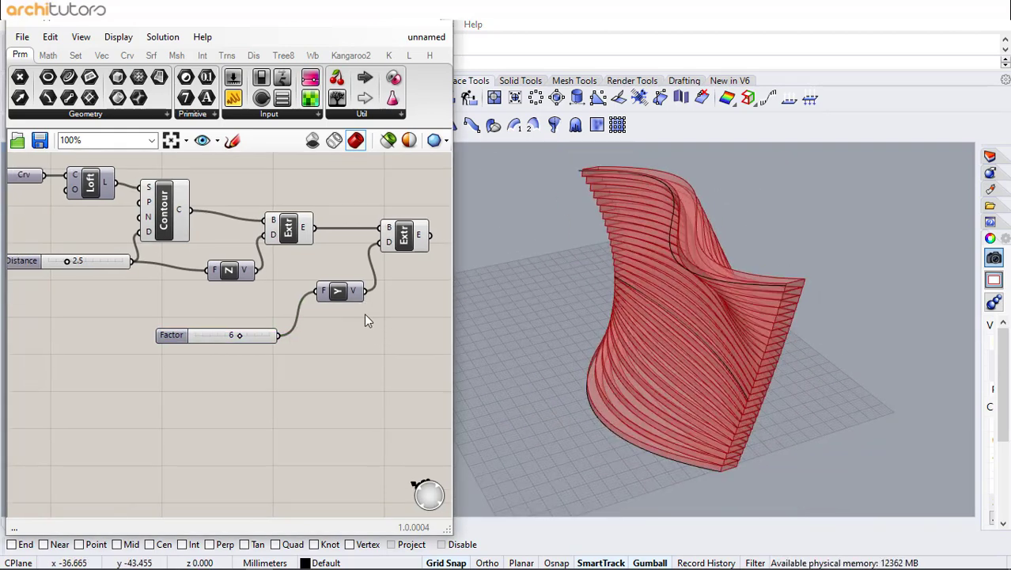
left_click(372, 26)
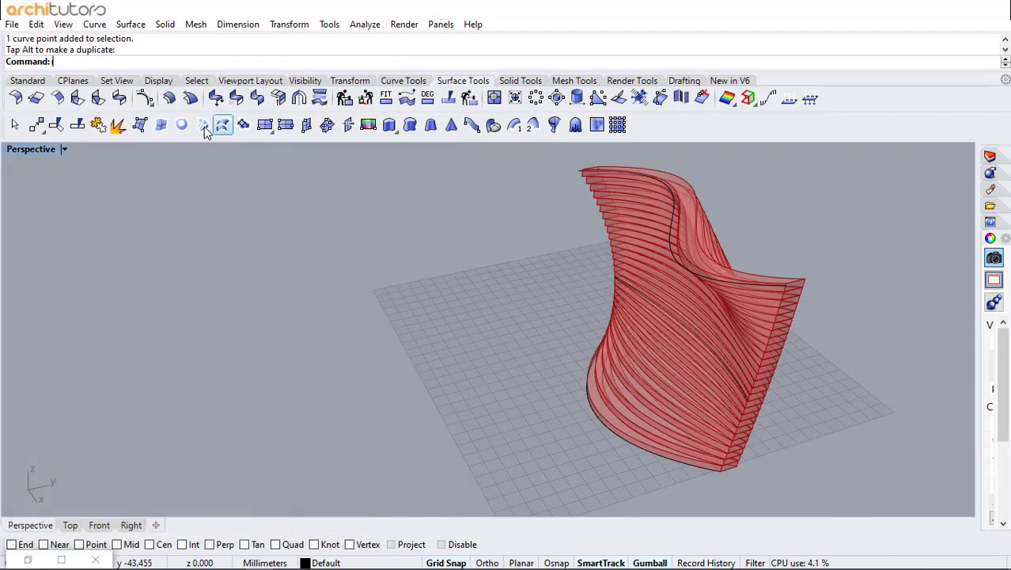
left_click(66, 151)
left_click(113, 93)
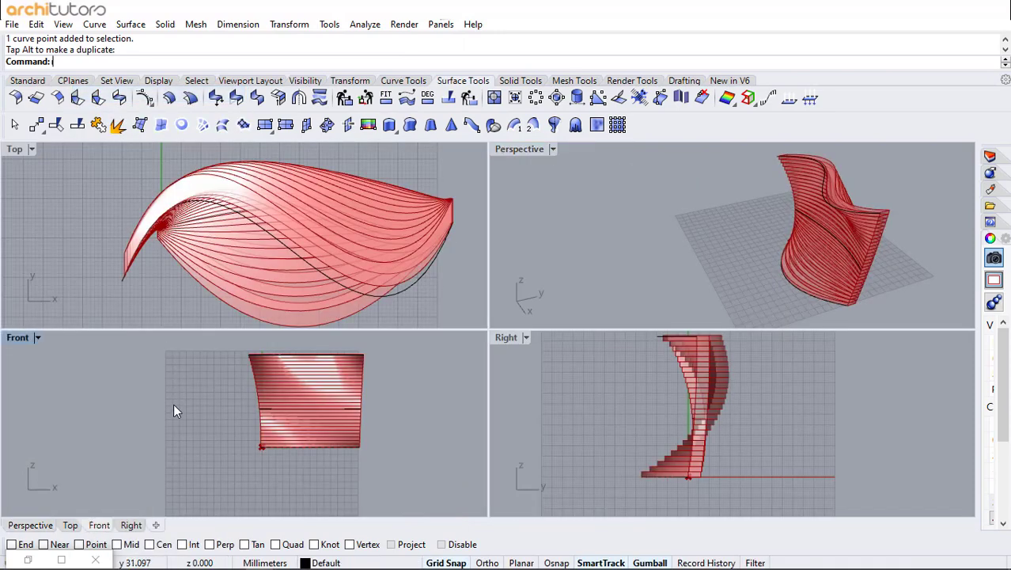
Step: Draw a circle of about 50 mm radius around the layered form in the Top view and select it
left_click(187, 269)
scroll(163, 293, "down", 3)
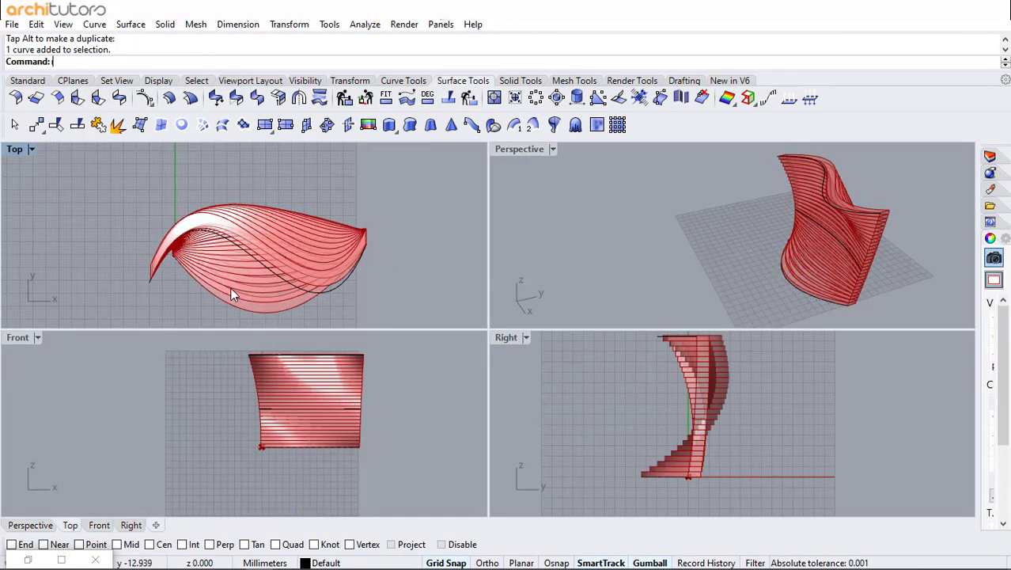
type("circle")
key("Return")
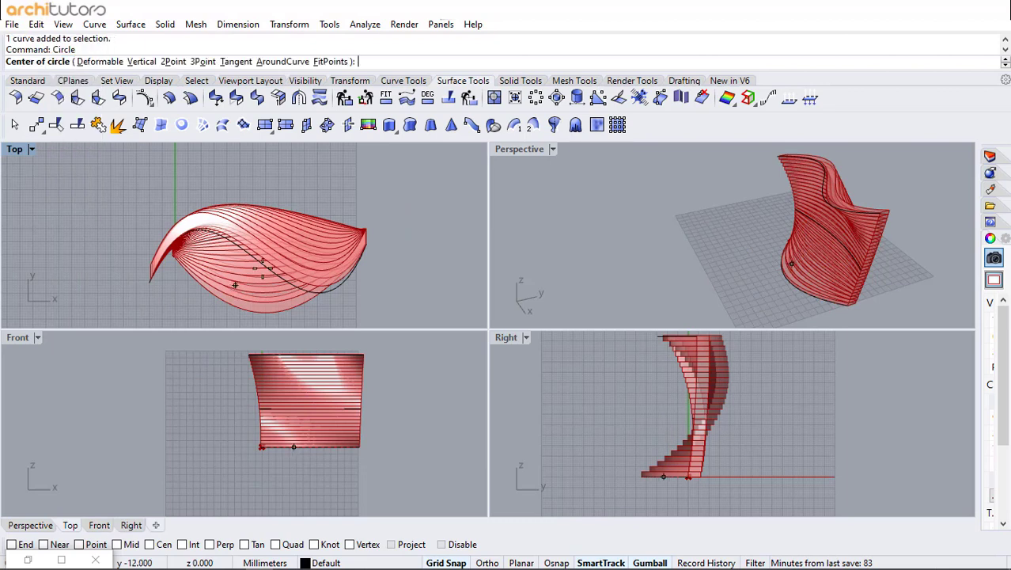
left_click(254, 256)
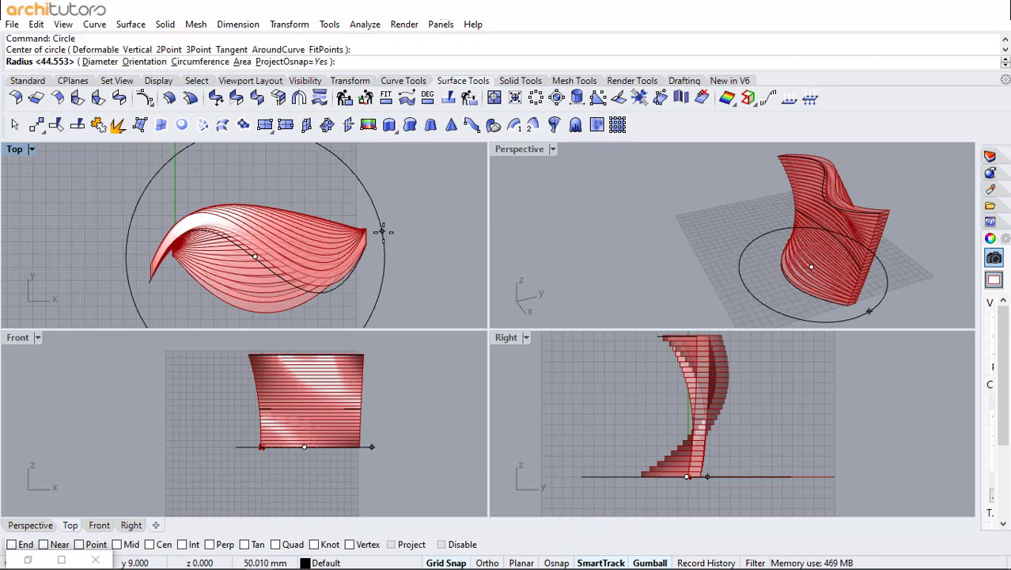
left_click(383, 232)
left_click(384, 234)
scroll(328, 243, "down", 2)
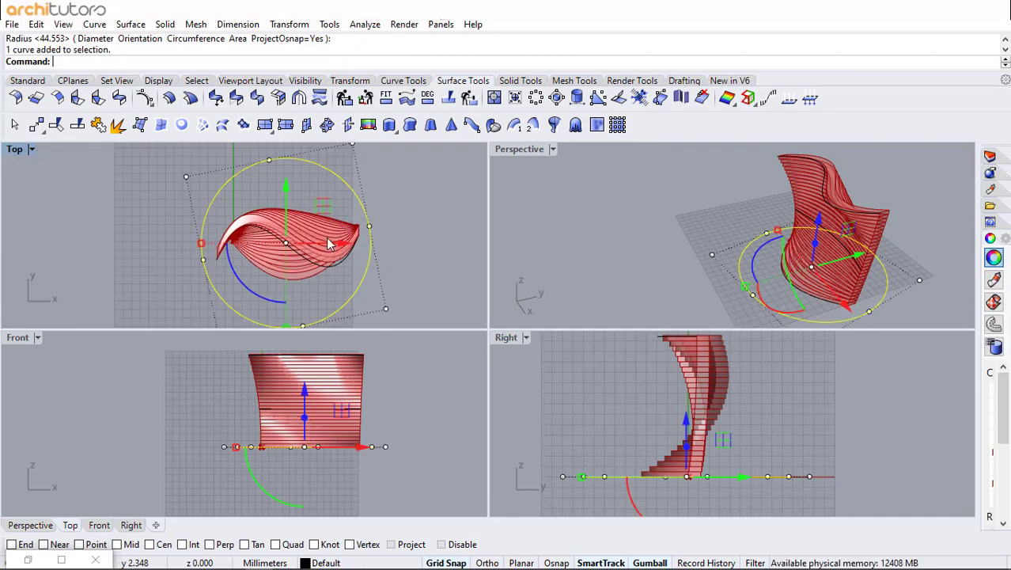
Step: Shift the circle slightly to center it on the form in plan, and raise it to the level of the form's top edge
scroll(328, 243, "down", 1)
left_click_drag(341, 243, 338, 237)
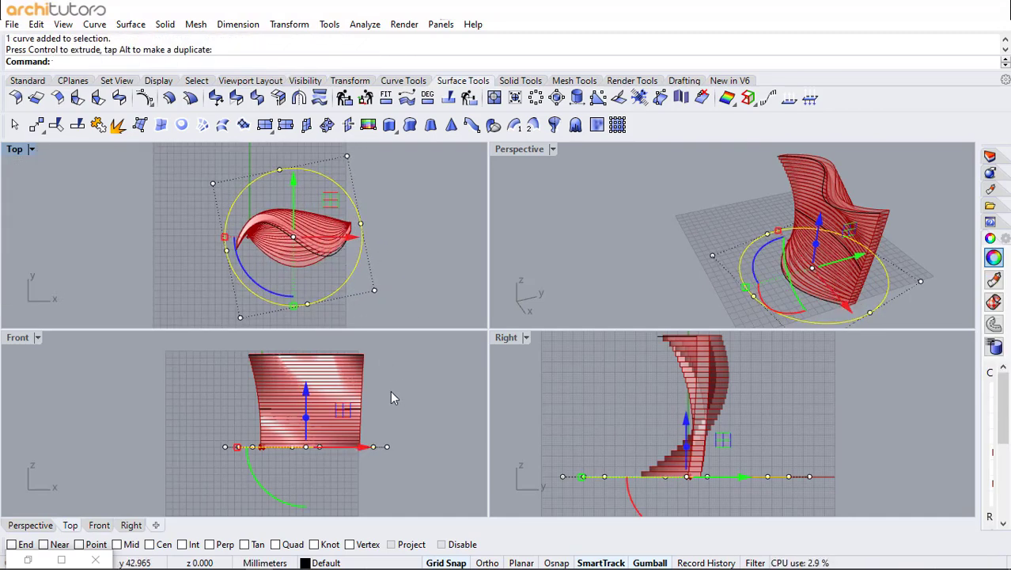
scroll(277, 464, "down", 3)
left_click_drag(298, 415, 296, 364)
scroll(298, 393, "up", 4)
scroll(262, 433, "up", 8)
left_click(348, 372)
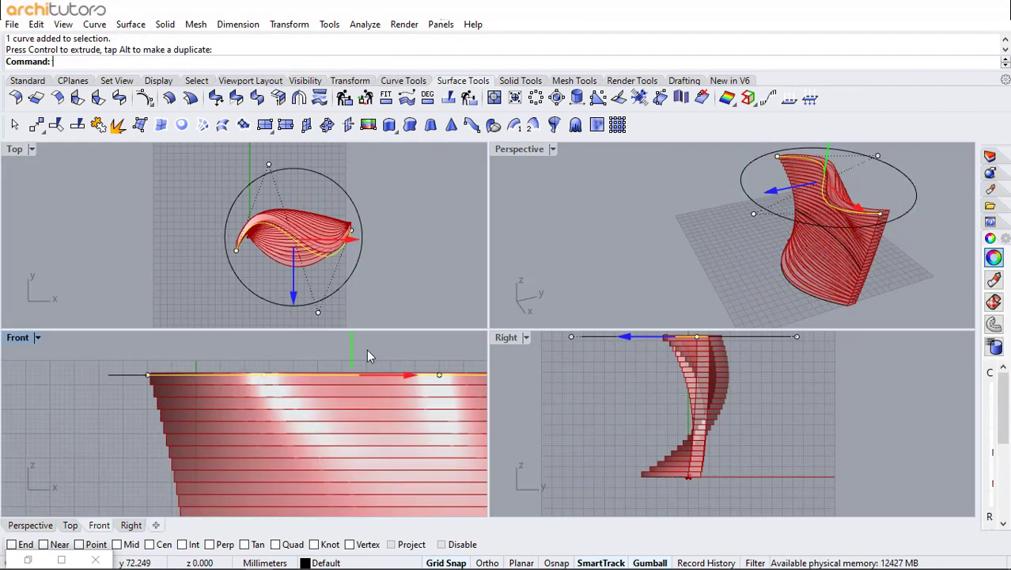
left_click(366, 349)
scroll(248, 359, "down", 2)
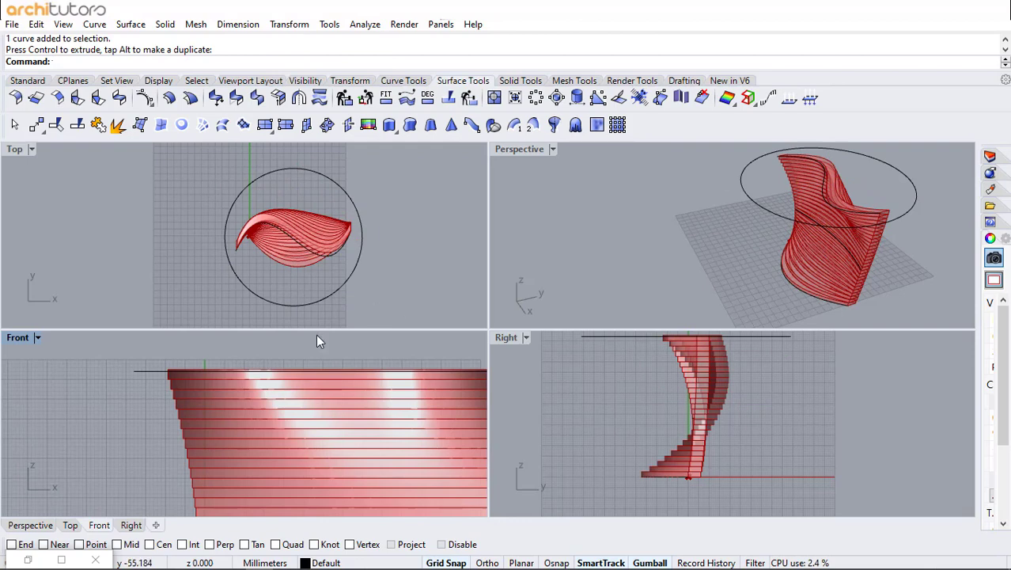
Step: Maximize the Perspective viewport and restore the Grasshopper window
left_click(552, 148)
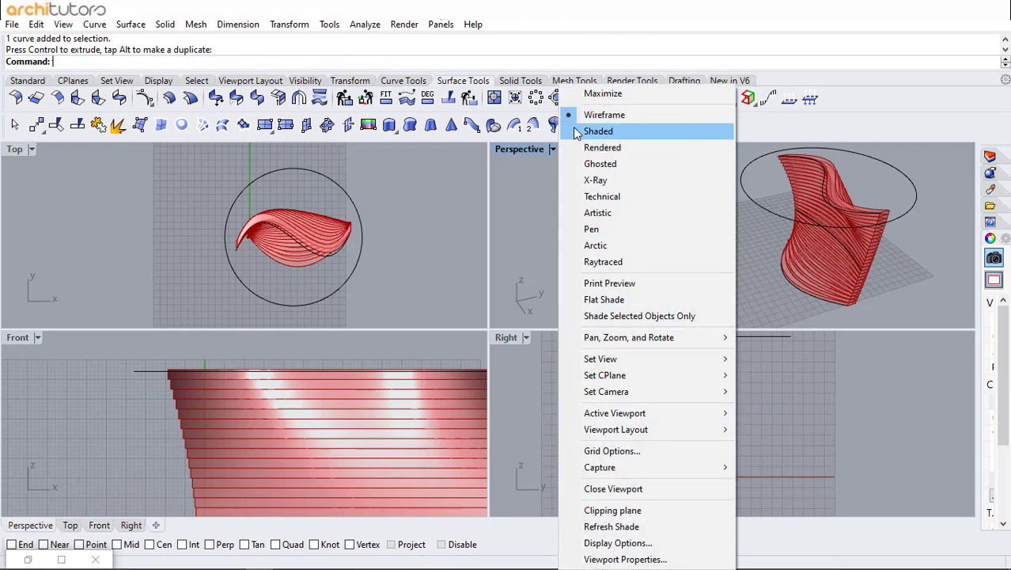
left_click(601, 90)
left_click(61, 559)
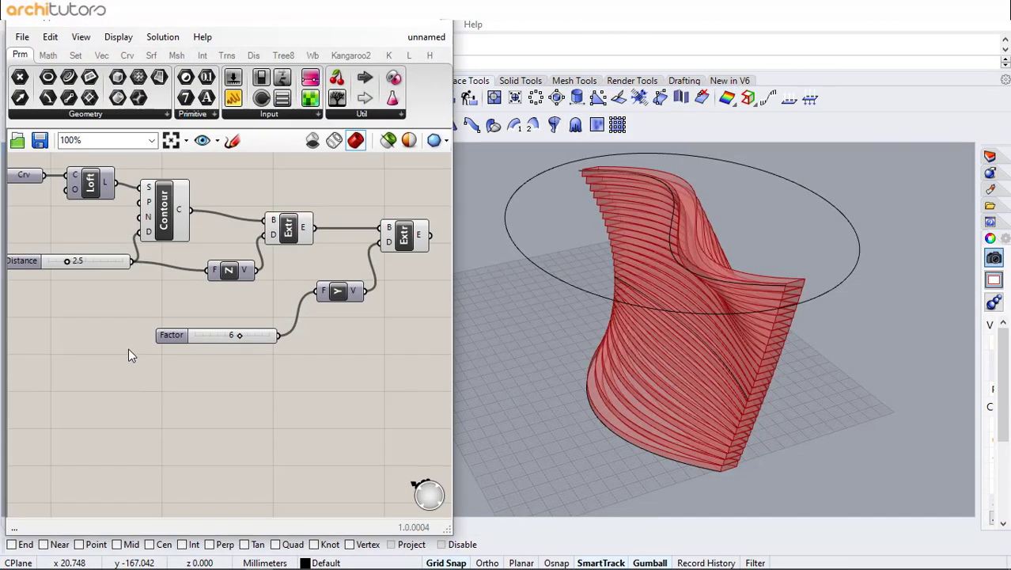
Step: Add a Curve parameter below the existing definition and reference the circle in it
double_click(82, 380)
type("crv")
key("Return")
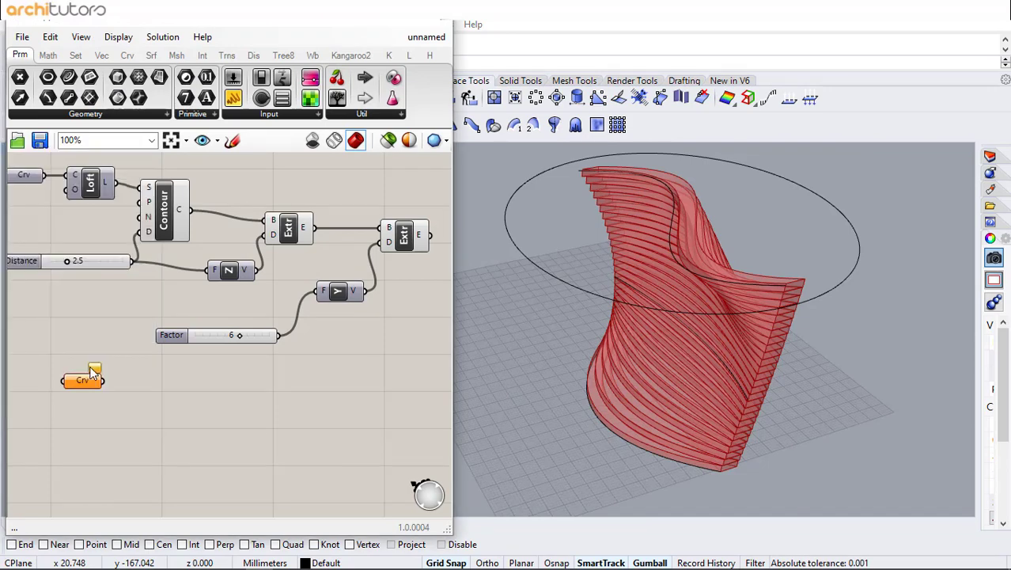
right_click(92, 383)
left_click(131, 454)
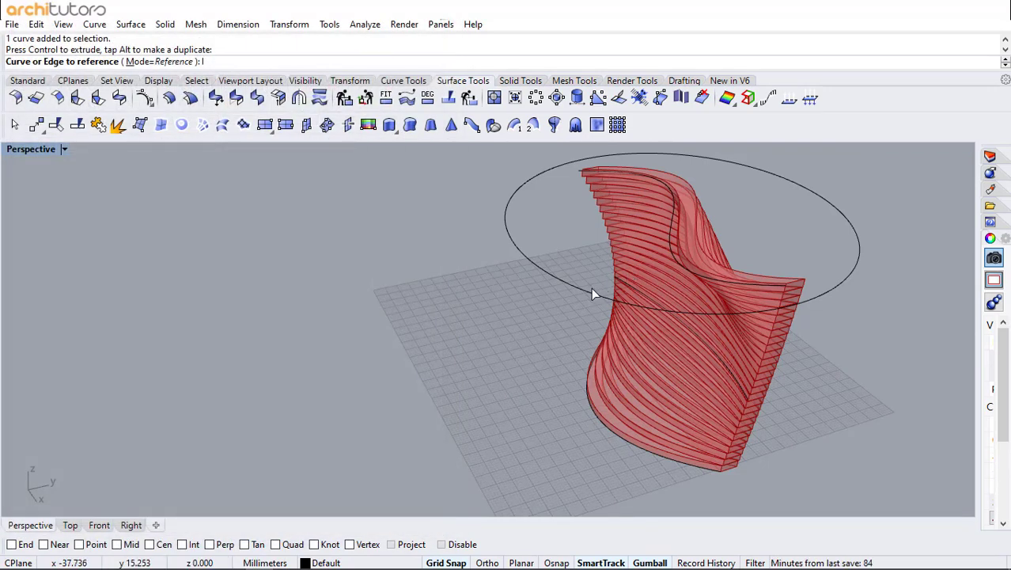
left_click(592, 290)
Step: Extrude the referenced circle with an Extrude component, using a Unit Z vector as its direction
double_click(162, 386)
type("ex")
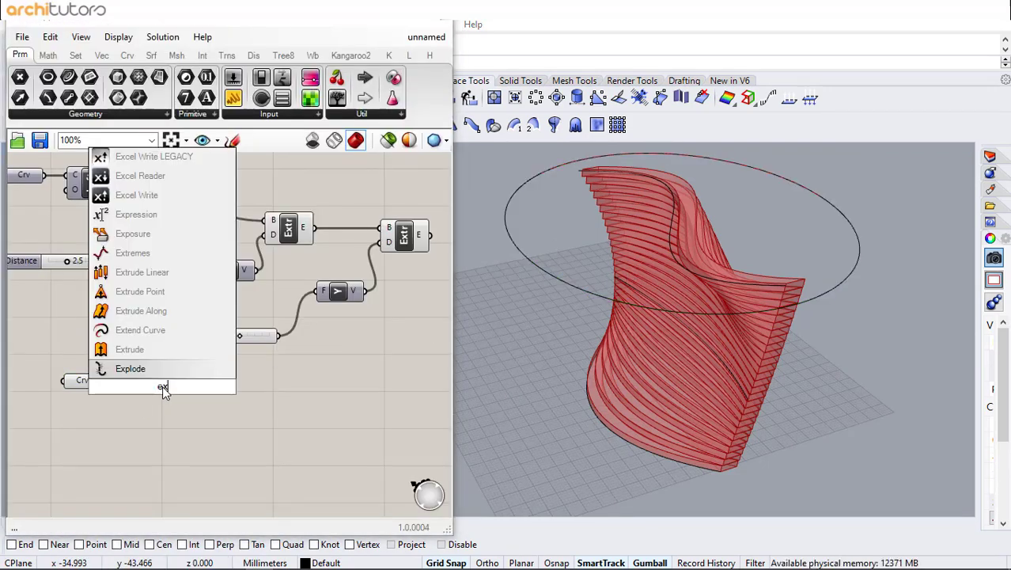
left_click(153, 349)
left_click_drag(163, 388, 224, 401)
double_click(191, 411)
type("z")
left_click(193, 399)
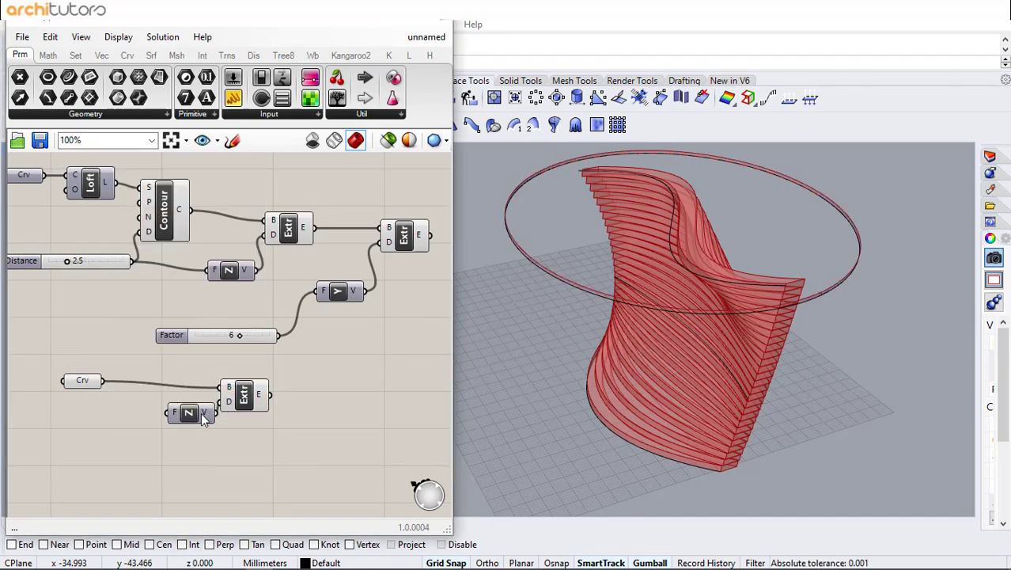
Step: Add a number slider with value 2 and feed it into the circle extrusion's Unit Z factor
double_click(108, 426)
type("2")
key("Return")
mouse_move(140, 423)
left_mouse_down()
mouse_move(102, 433)
mouse_move(159, 423)
left_mouse_up()
left_click(339, 398)
right_click_drag(338, 399, 282, 393)
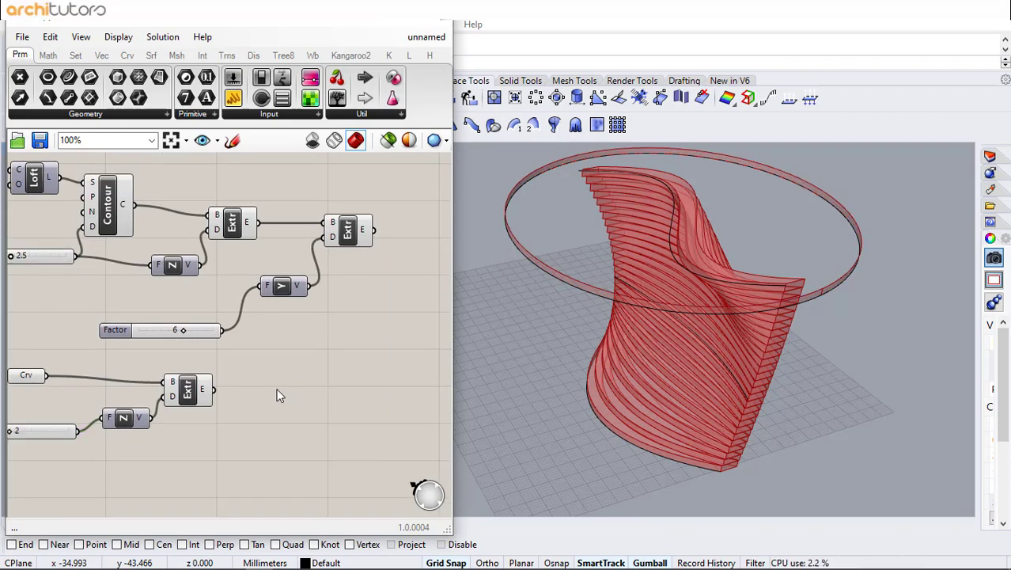
Step: Add a Deconstruct Brep component and feed the extruded circle into it
double_click(278, 396)
type("dec")
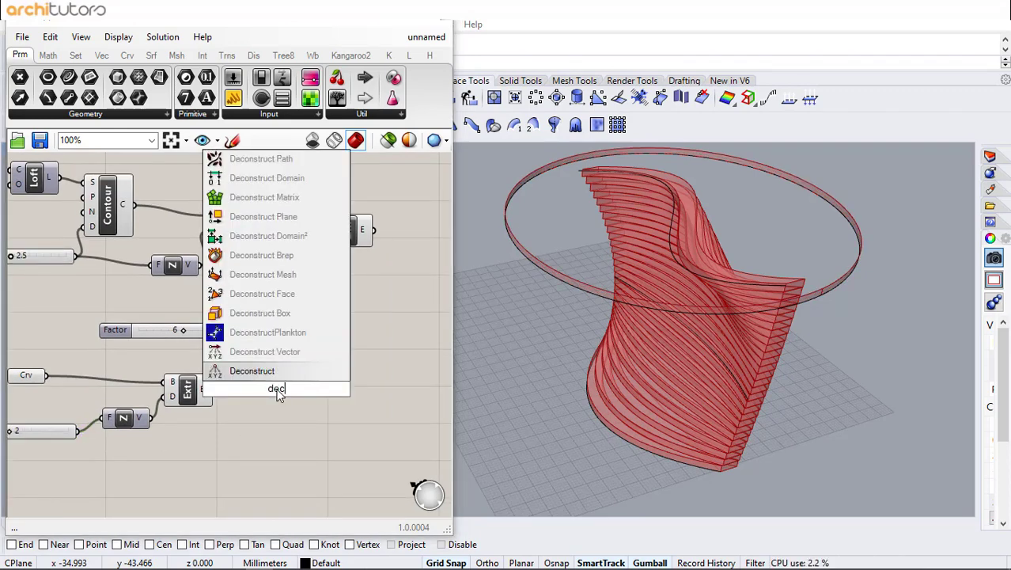
left_click(265, 255)
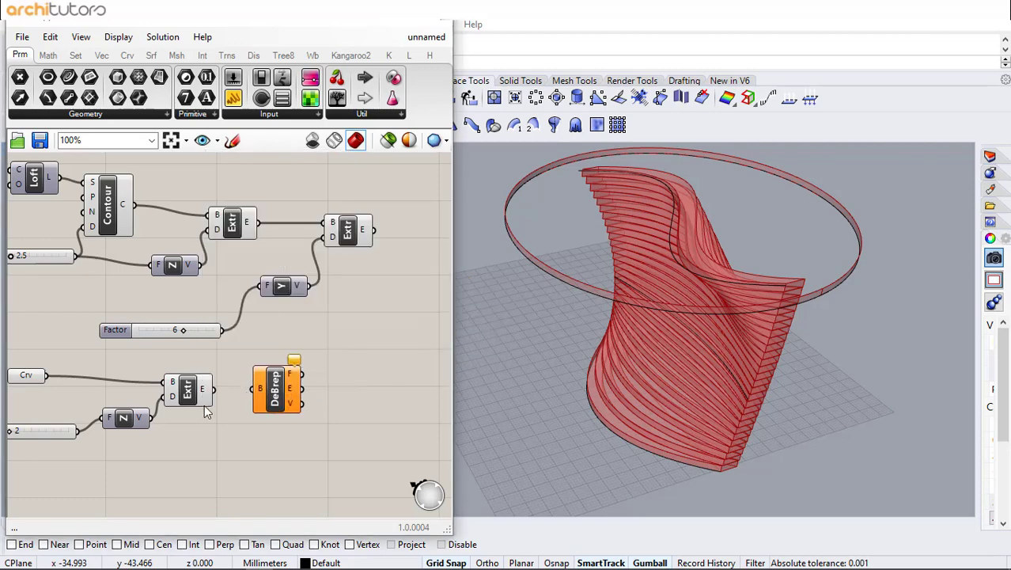
left_click_drag(248, 395, 255, 389)
left_click(255, 389)
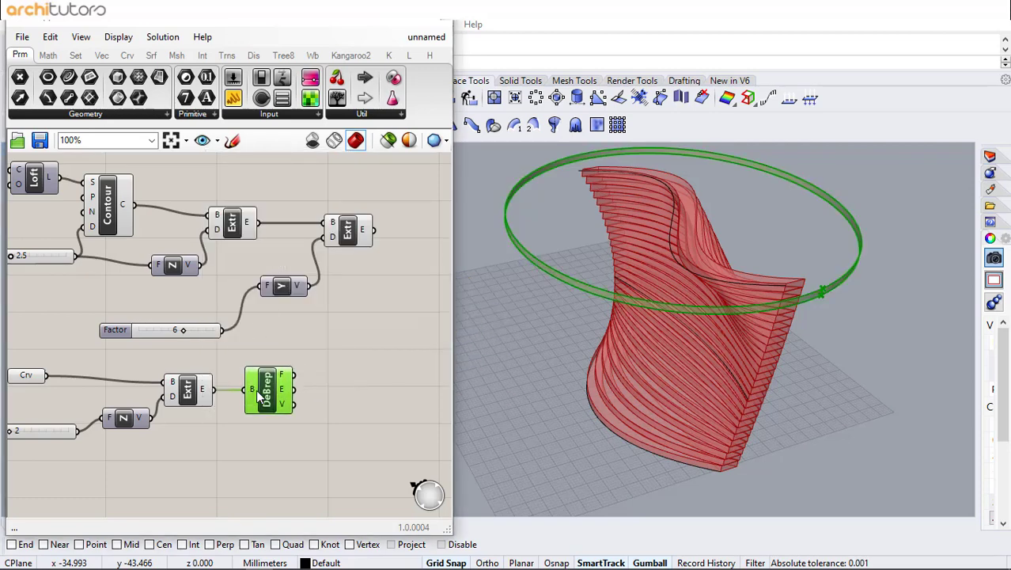
Step: Cap the extruded ring with a Boundary Surfaces component fed by the deconstructed brep's edges
double_click(341, 398)
type("bo")
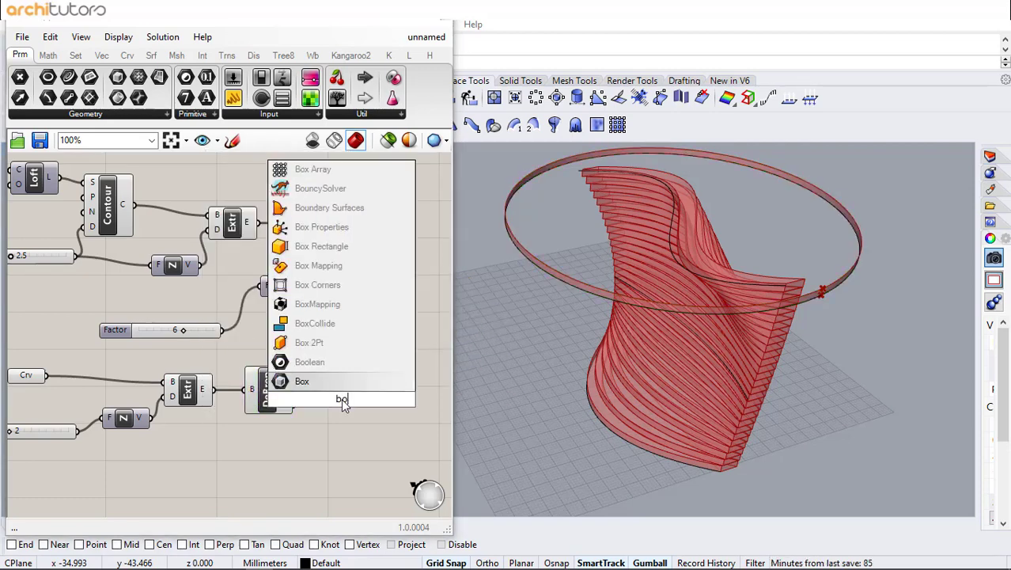
type("und")
left_click(340, 383)
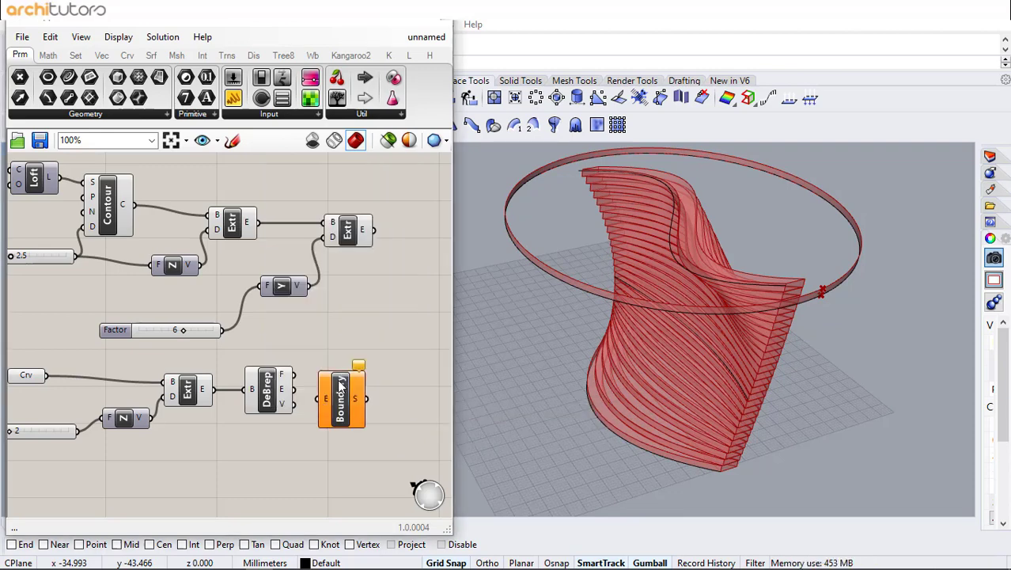
left_click_drag(299, 395, 325, 389)
left_click(341, 400)
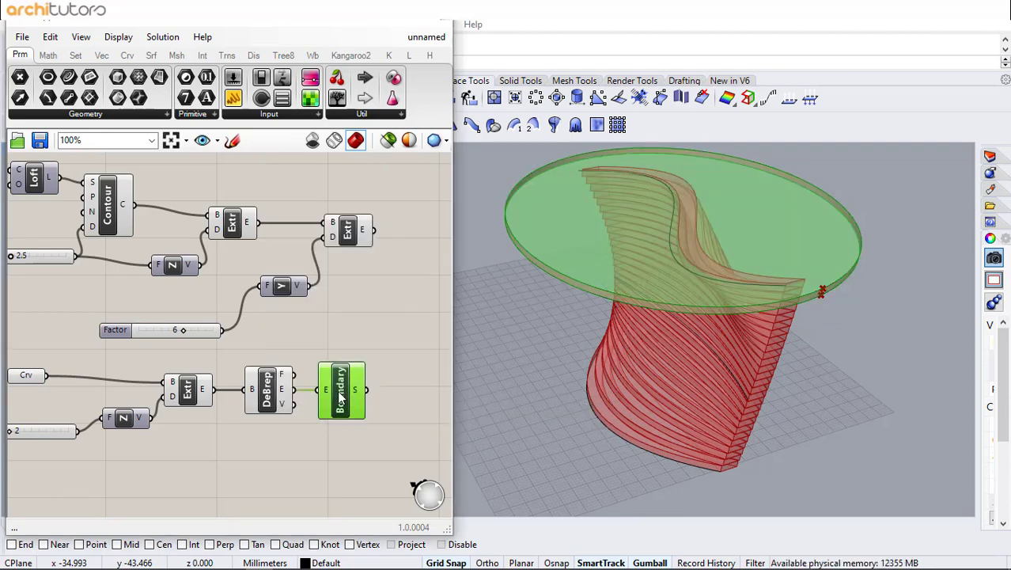
left_click(381, 390)
scroll(668, 213, "up", 2)
right_click_drag(668, 212, 583, 291)
scroll(680, 335, "down", 2)
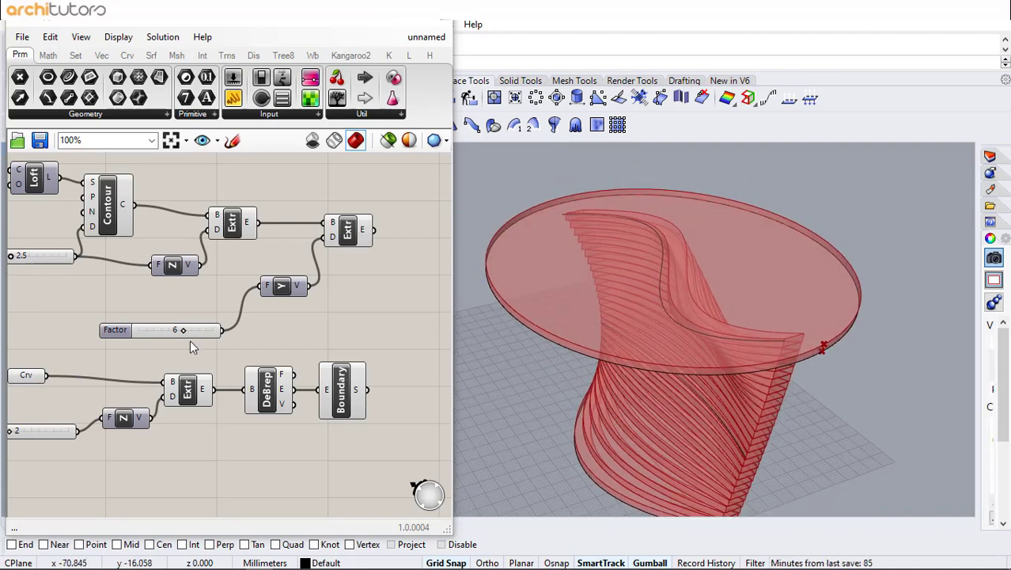
Step: Insert an Offset curve component between the circle's Curve parameter and its Extrude component
right_click_drag(184, 381, 283, 372)
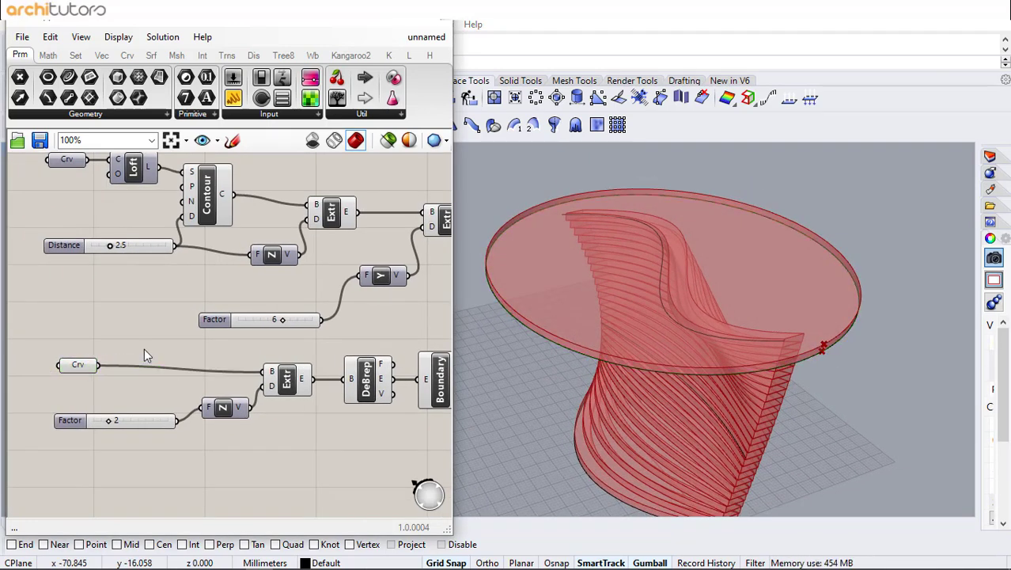
double_click(144, 349)
type("offset")
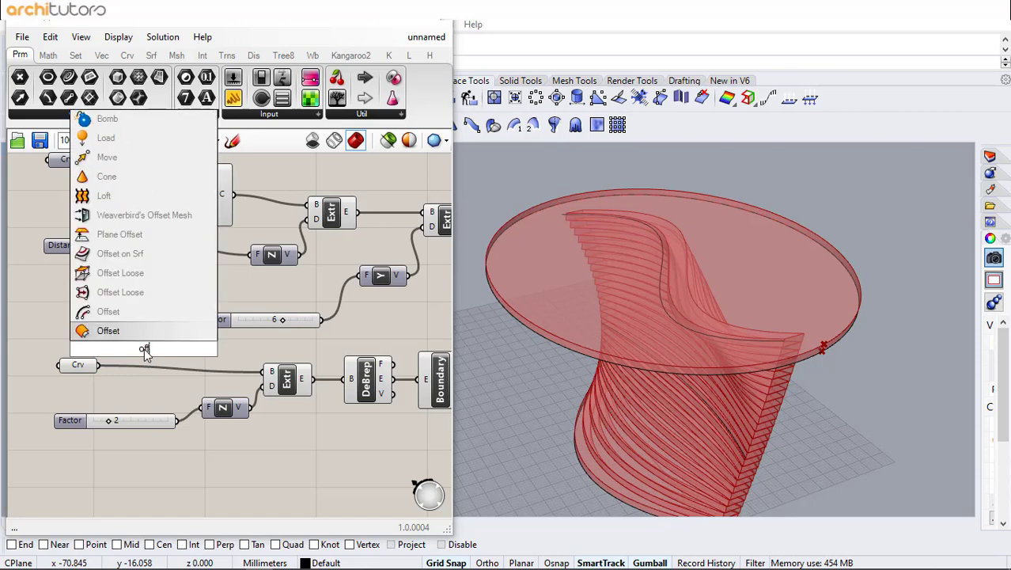
left_click(141, 321)
left_click_drag(156, 345, 155, 354)
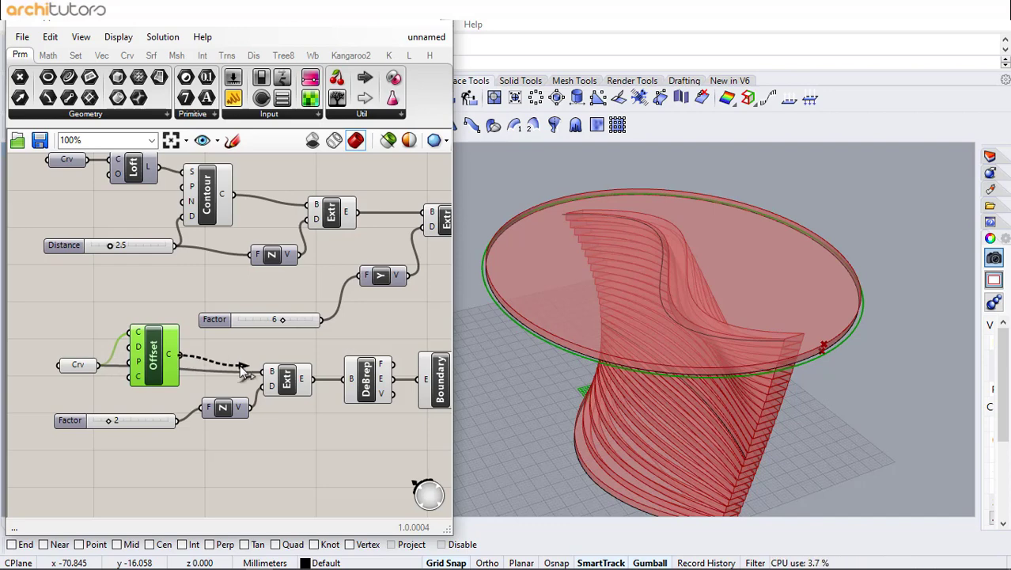
left_click_drag(241, 367, 263, 371)
left_click_drag(156, 359, 191, 373)
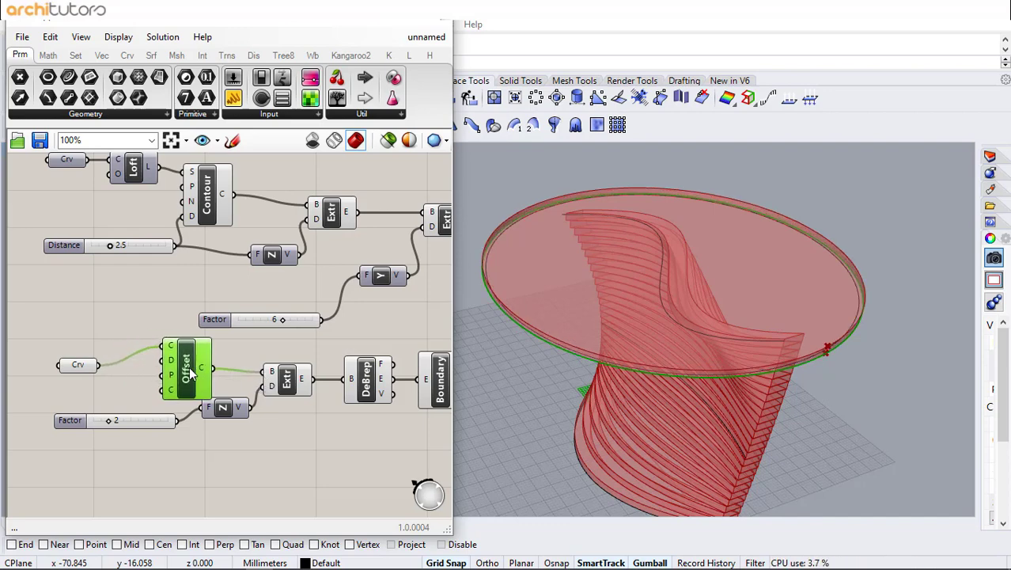
Step: Control the circle's offset distance with a slider ranging from -10 to 10, and set it to -3
double_click(75, 366)
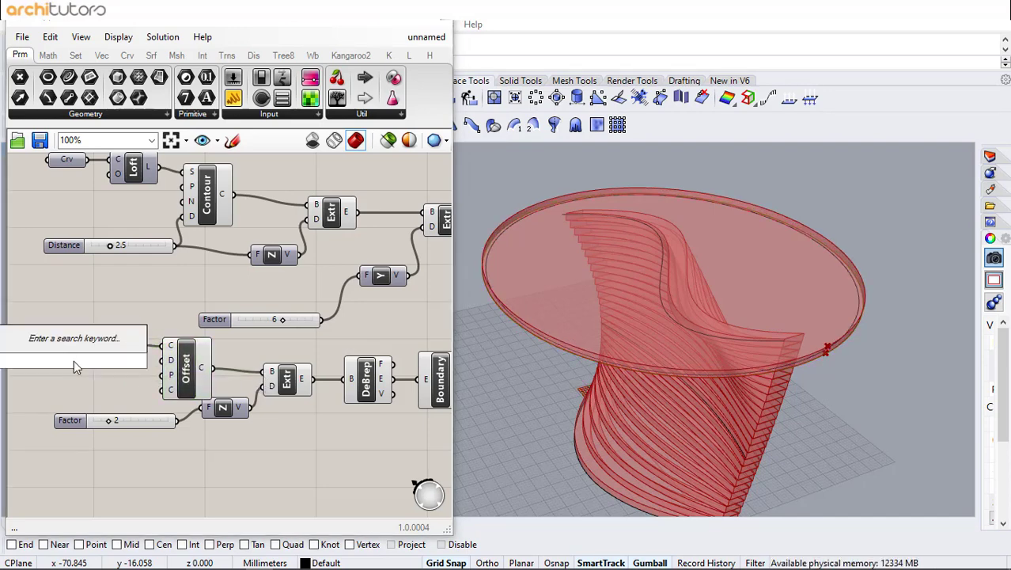
type("-10")
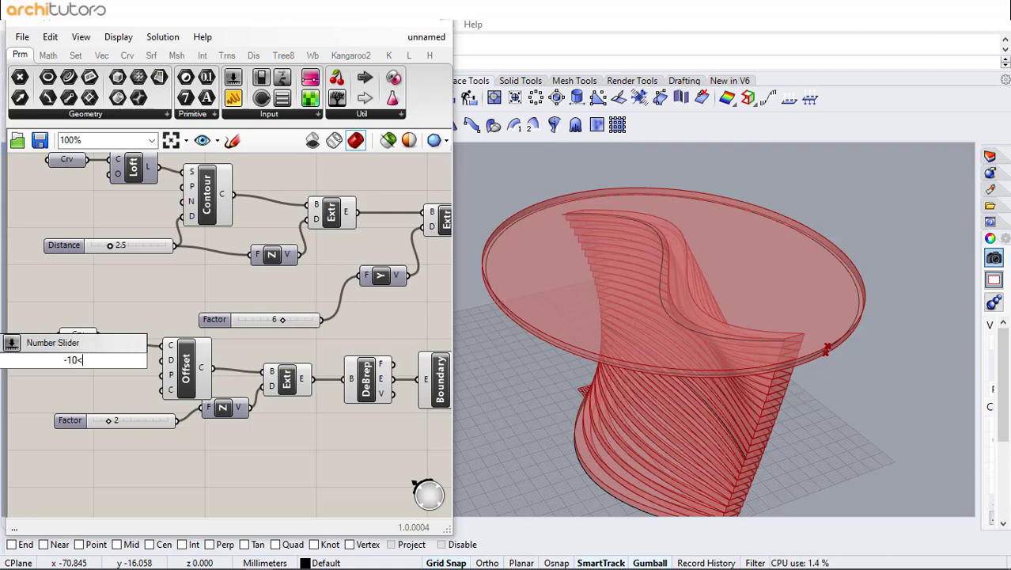
type("<10")
key("Return")
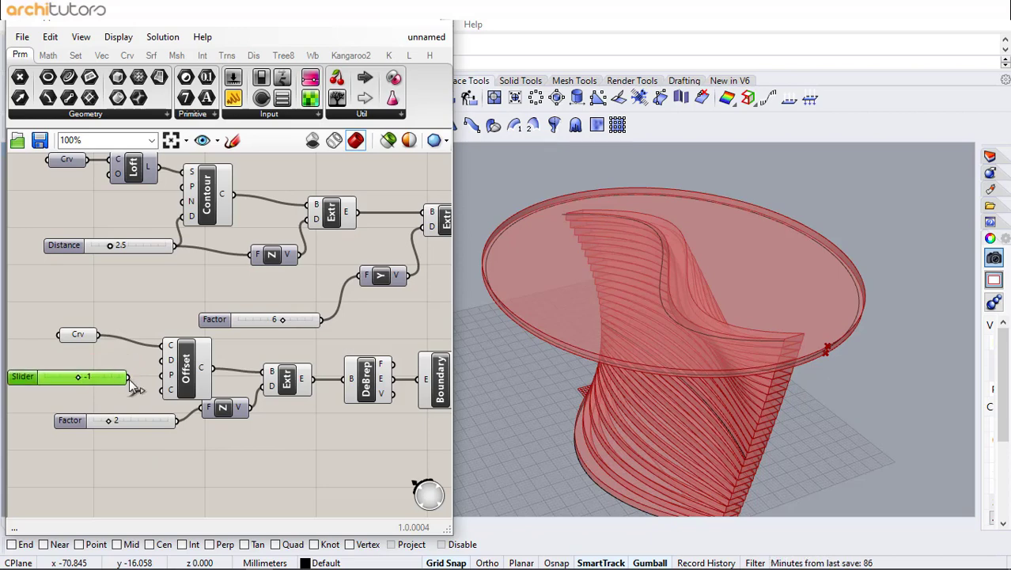
left_click_drag(129, 378, 166, 361)
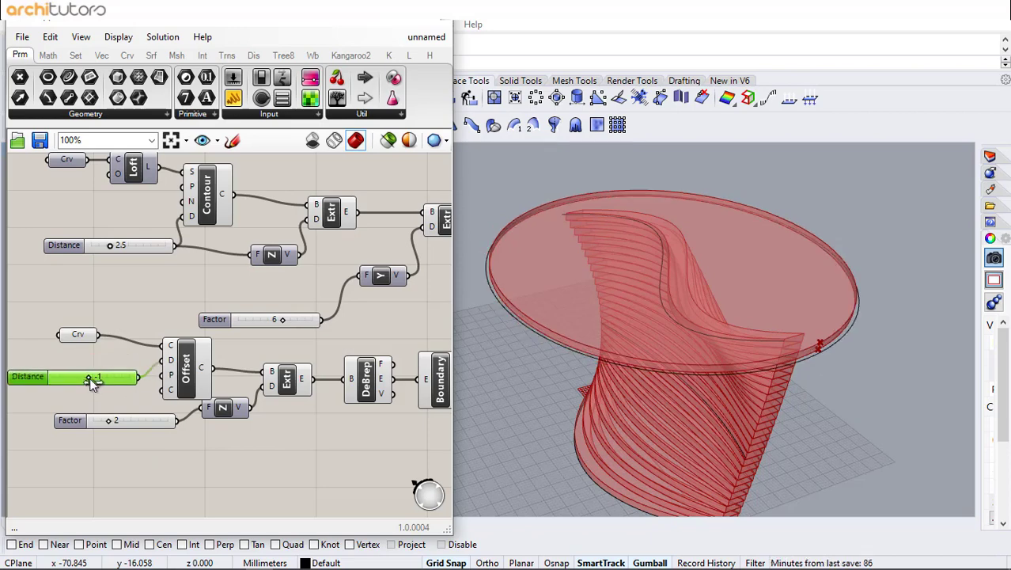
mouse_move(89, 378)
left_mouse_down()
mouse_move(69, 379)
mouse_move(133, 389)
mouse_move(81, 386)
left_mouse_up()
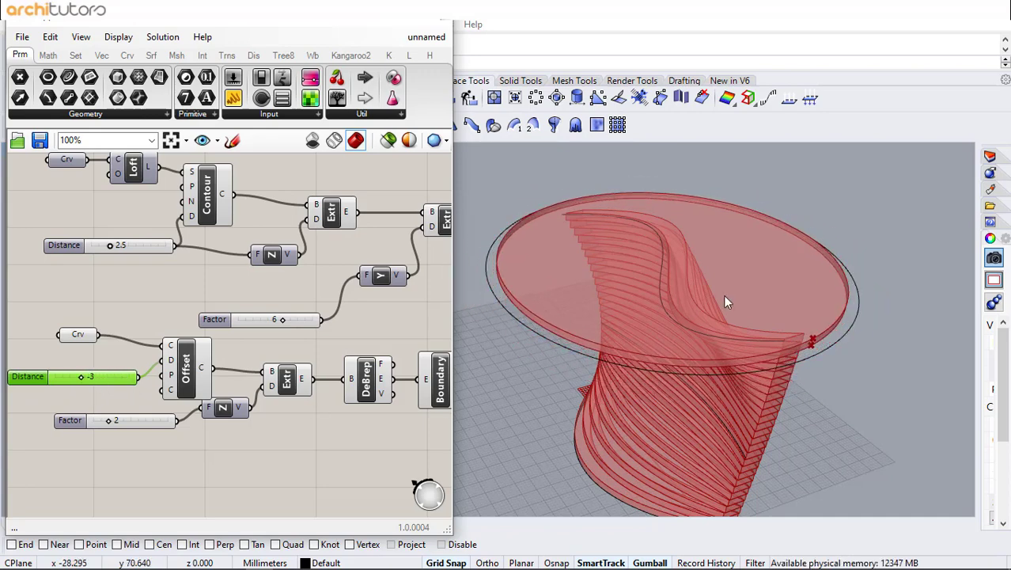
right_click_drag(725, 298, 682, 353)
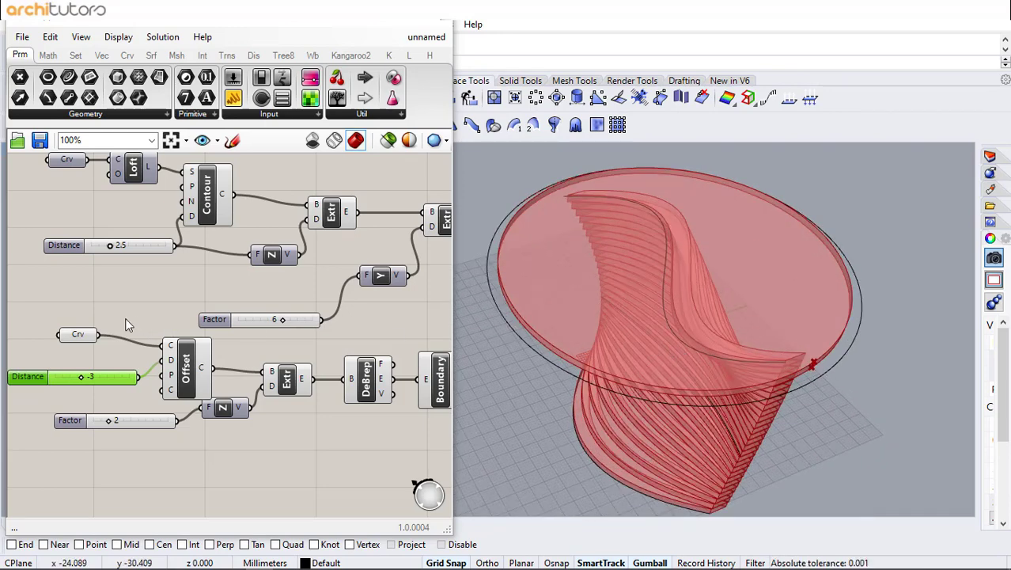
left_click(98, 349)
Step: Bake the final Extrude component holding the strips thickened along Y
scroll(149, 321, "down", 2)
right_click_drag(275, 316, 164, 315)
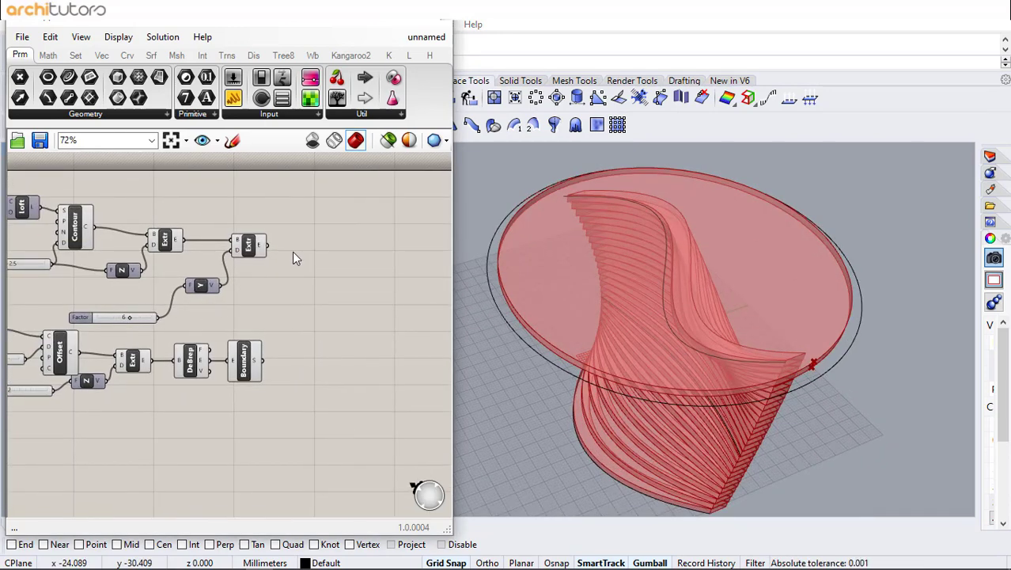
scroll(293, 251, "up", 2)
left_click(234, 247)
right_click(234, 247)
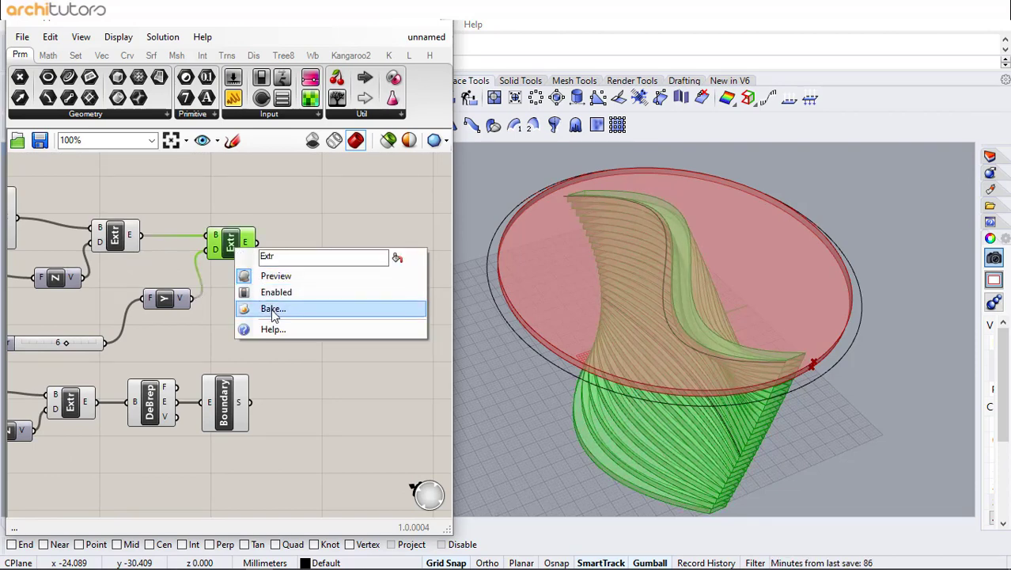
left_click(288, 309)
left_click(236, 398)
left_click(284, 449)
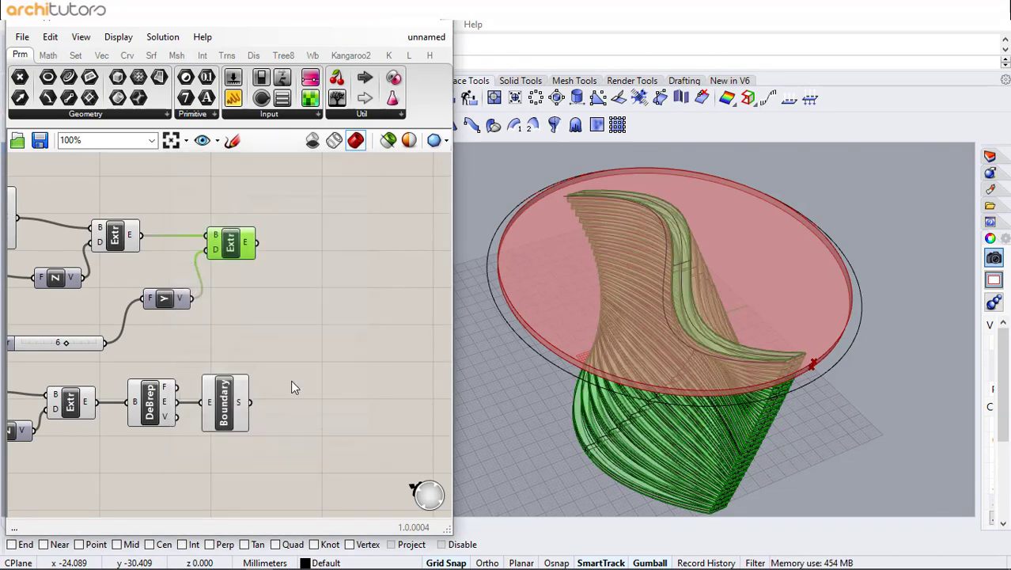
Step: Bake the Boundary Surfaces caps onto the Default layer as a group and return to Rhino
right_click(224, 404)
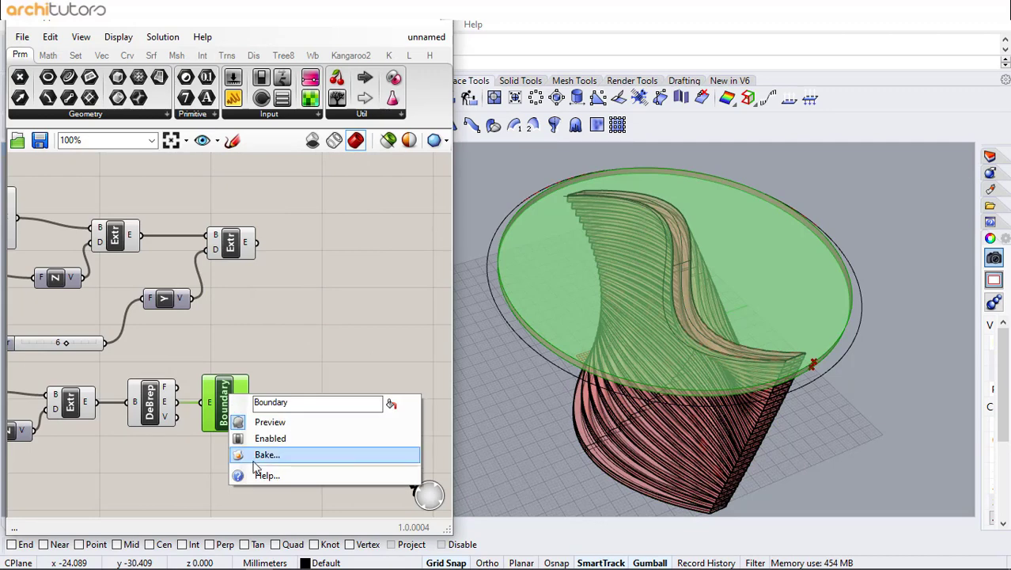
left_click(255, 452)
left_click(265, 552)
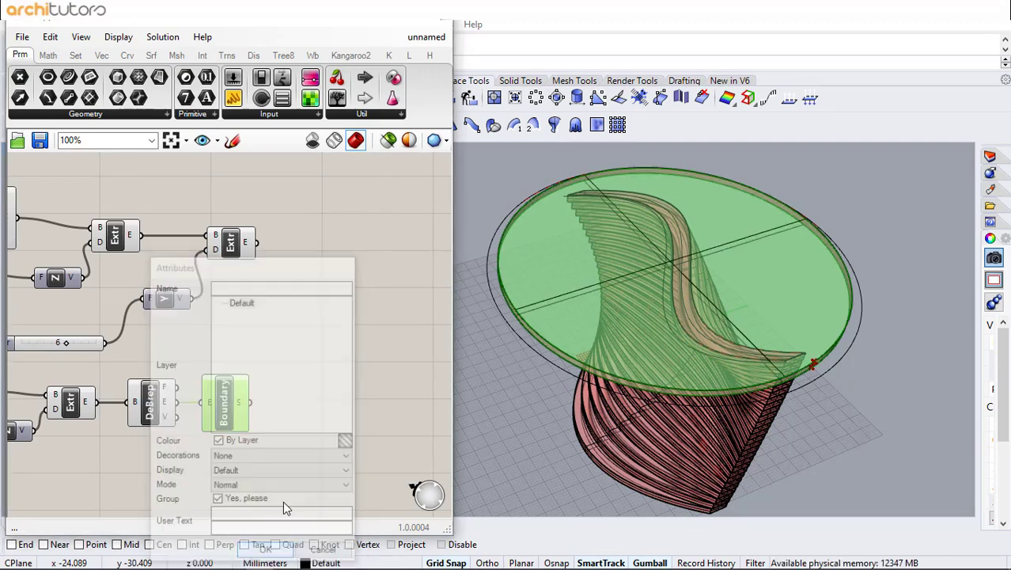
key("Escape")
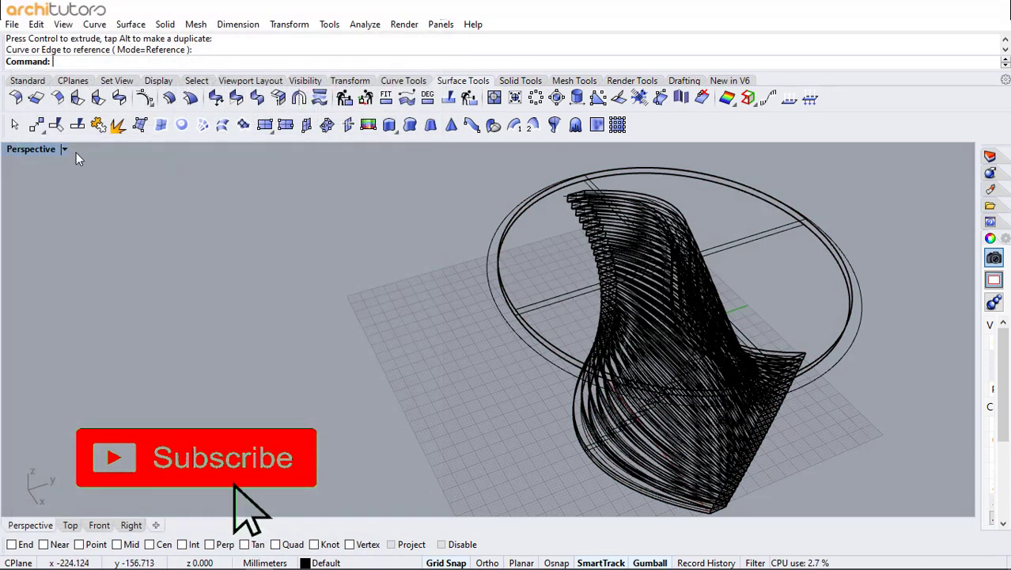
Step: Set the Perspective viewport's display mode to Rendered and inspect the table's top and layered base
left_click(63, 149)
left_click(105, 149)
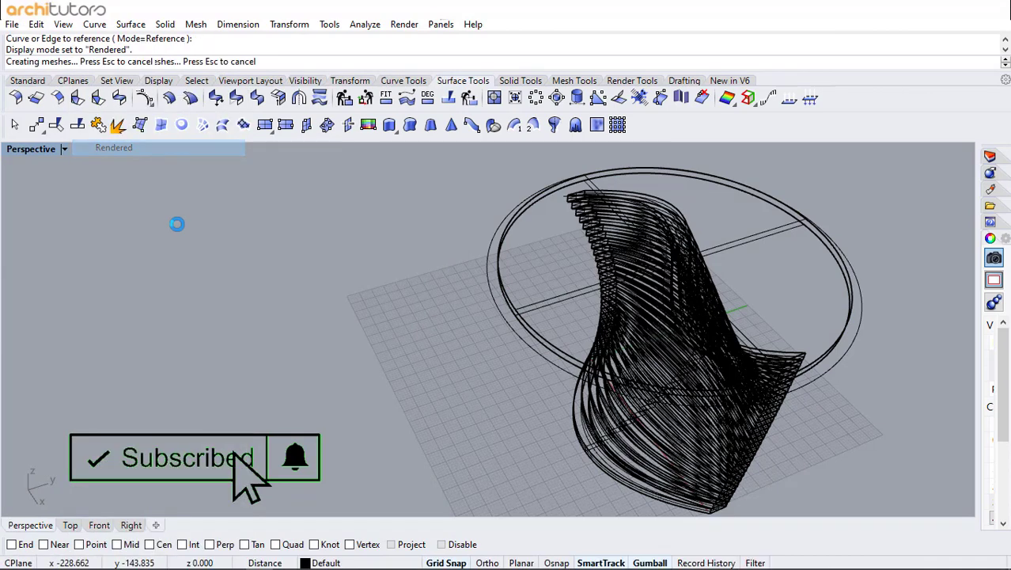
scroll(270, 329, "down", 3)
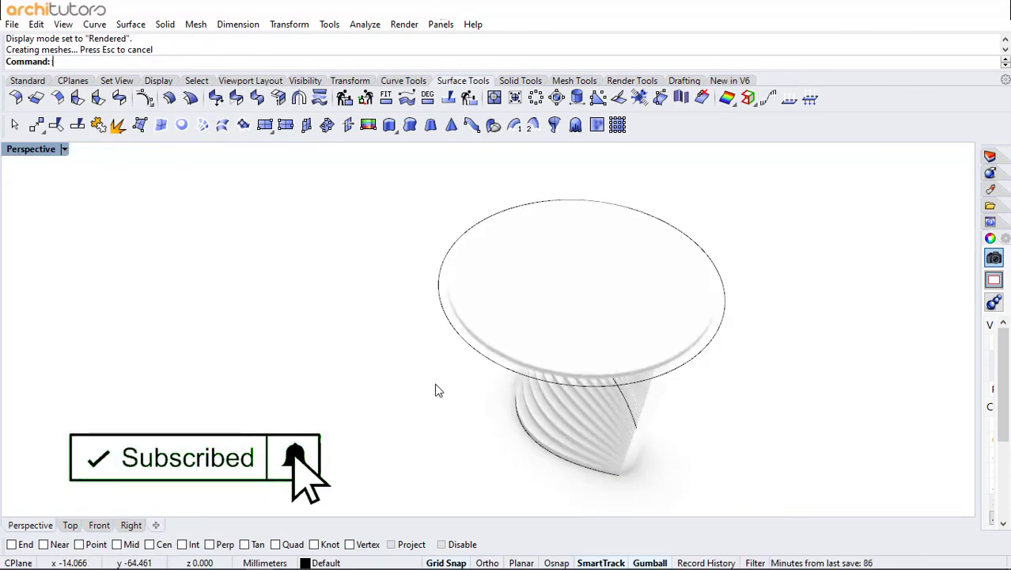
scroll(582, 387, "up", 5)
right_click_drag(600, 386, 393, 339)
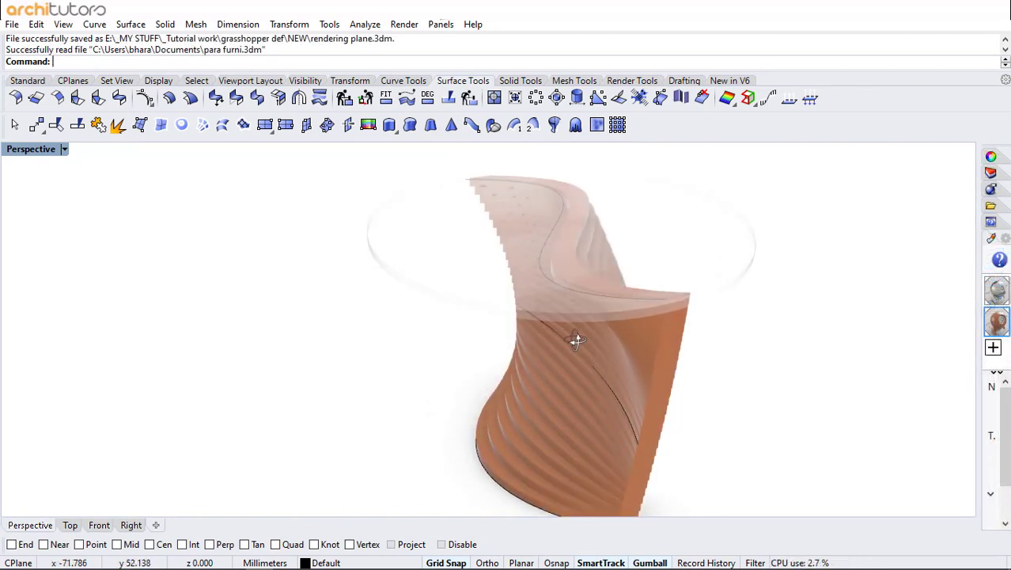
right_click_drag(575, 340, 564, 294)
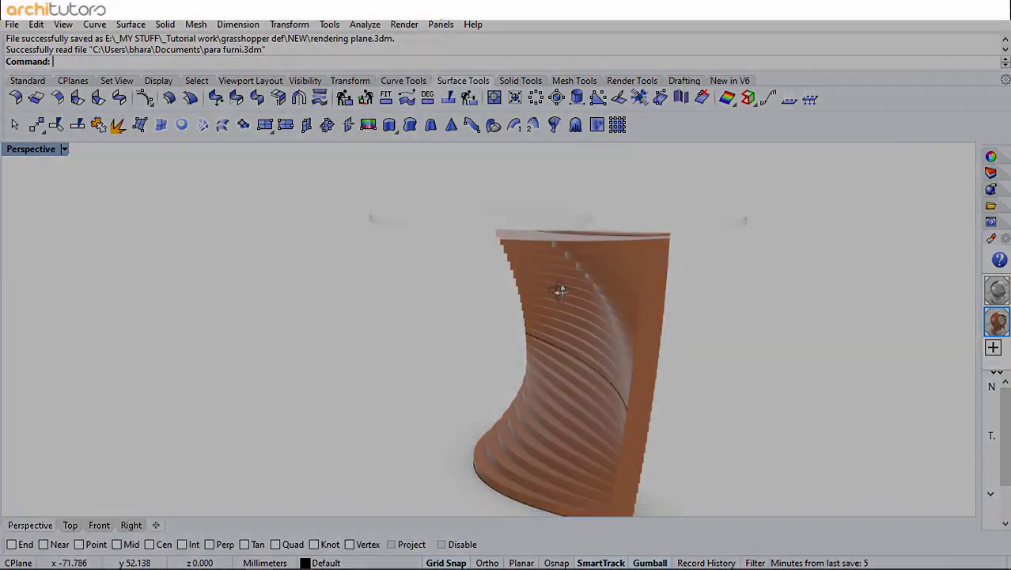